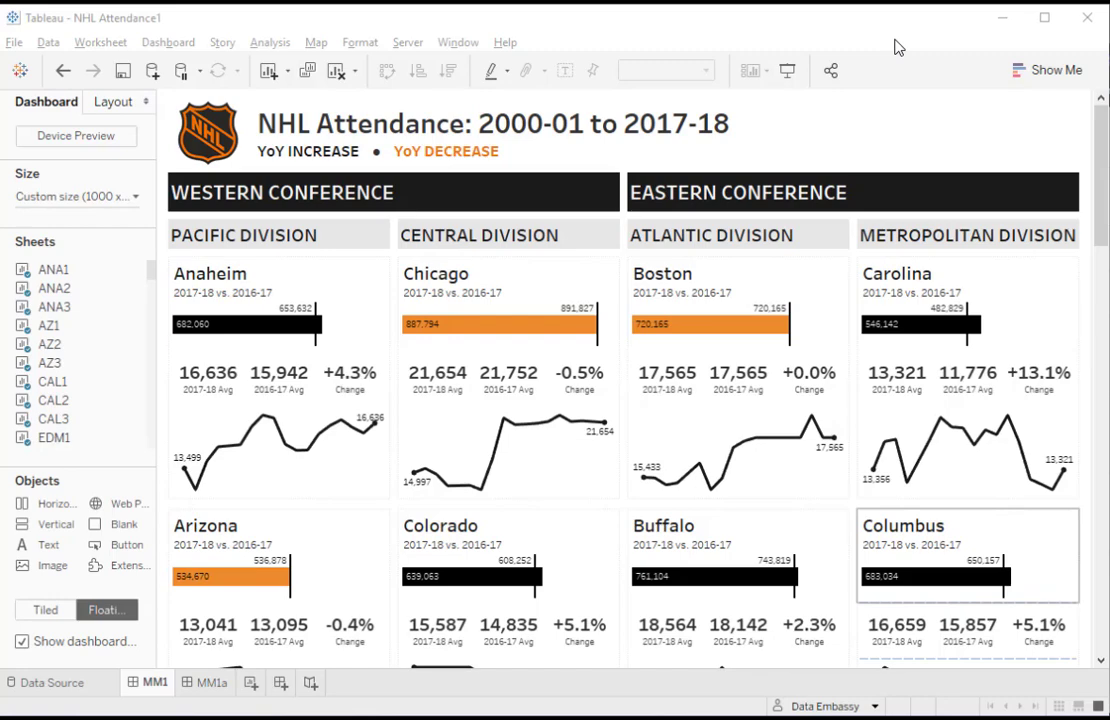
Step: Review the NHL attendance dashboards MM1 and MM1a, from the team panels and their bar charts to the footer
scroll(1105, 255, "down", 3)
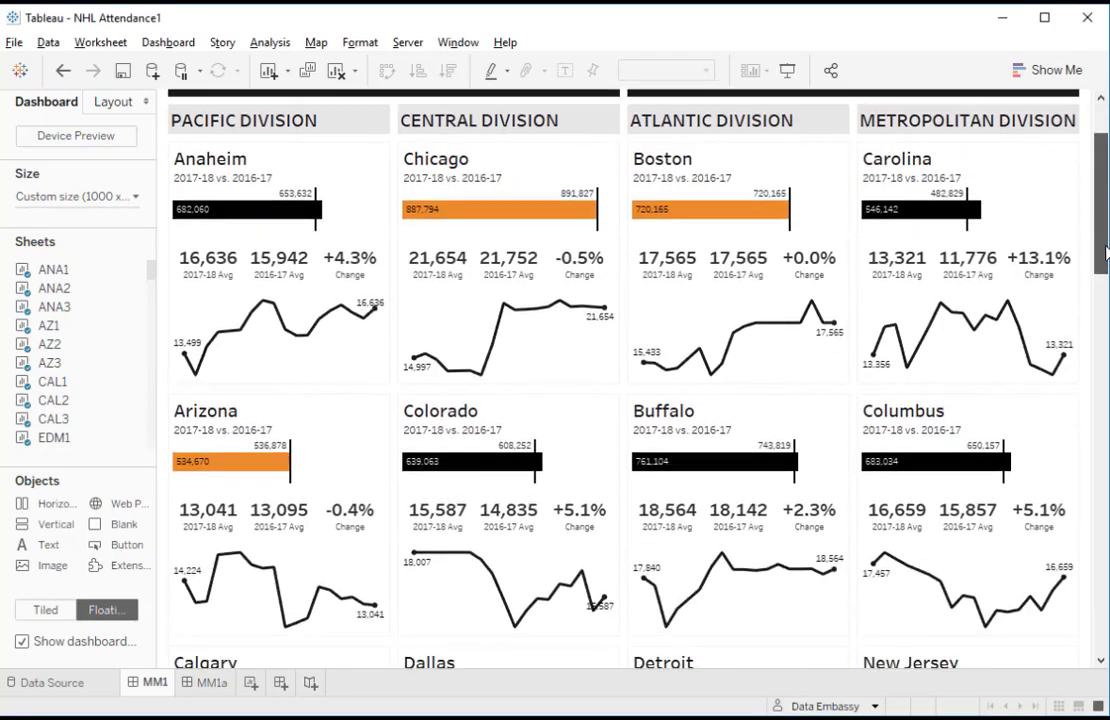
left_click_drag(1105, 255, 1100, 180)
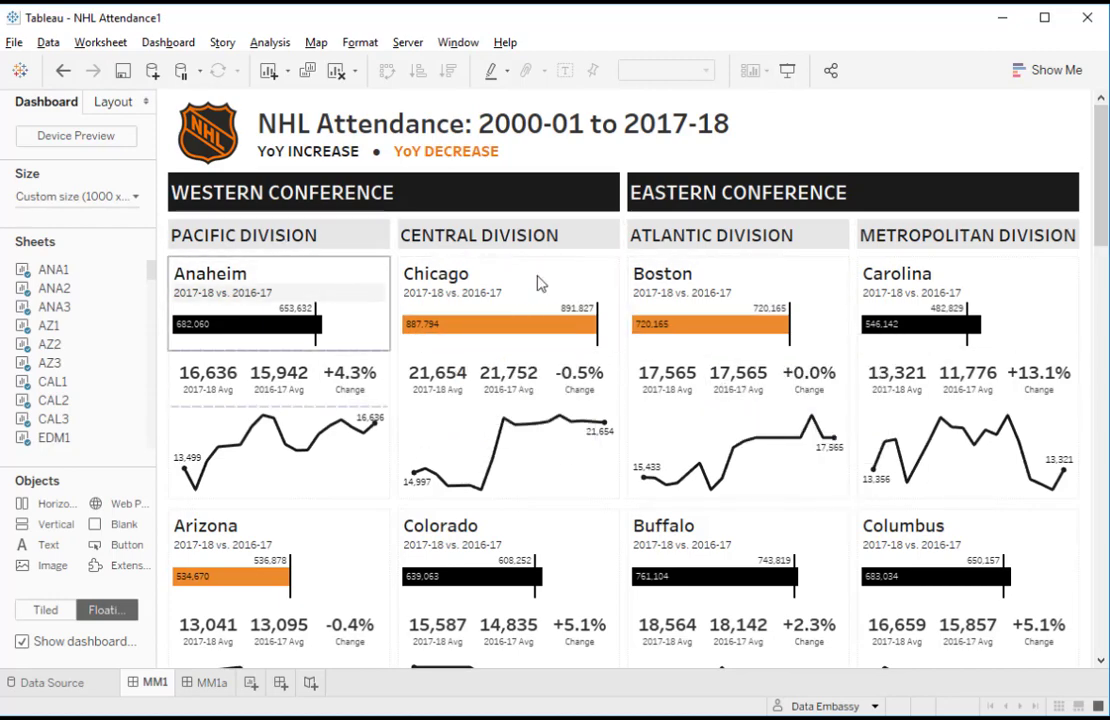
mouse_move(1103, 208)
left_mouse_down()
mouse_move(1104, 244)
mouse_move(1101, 200)
left_mouse_up()
mouse_move(272, 320)
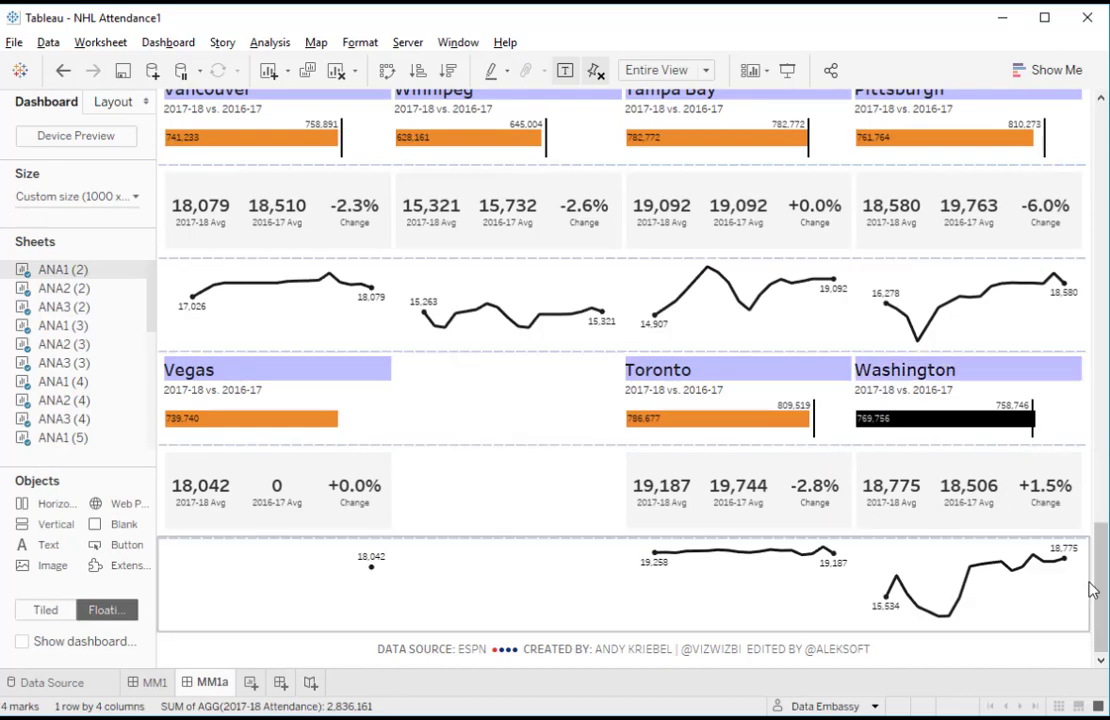
left_click_drag(1100, 603, 1087, 150)
left_click(751, 146)
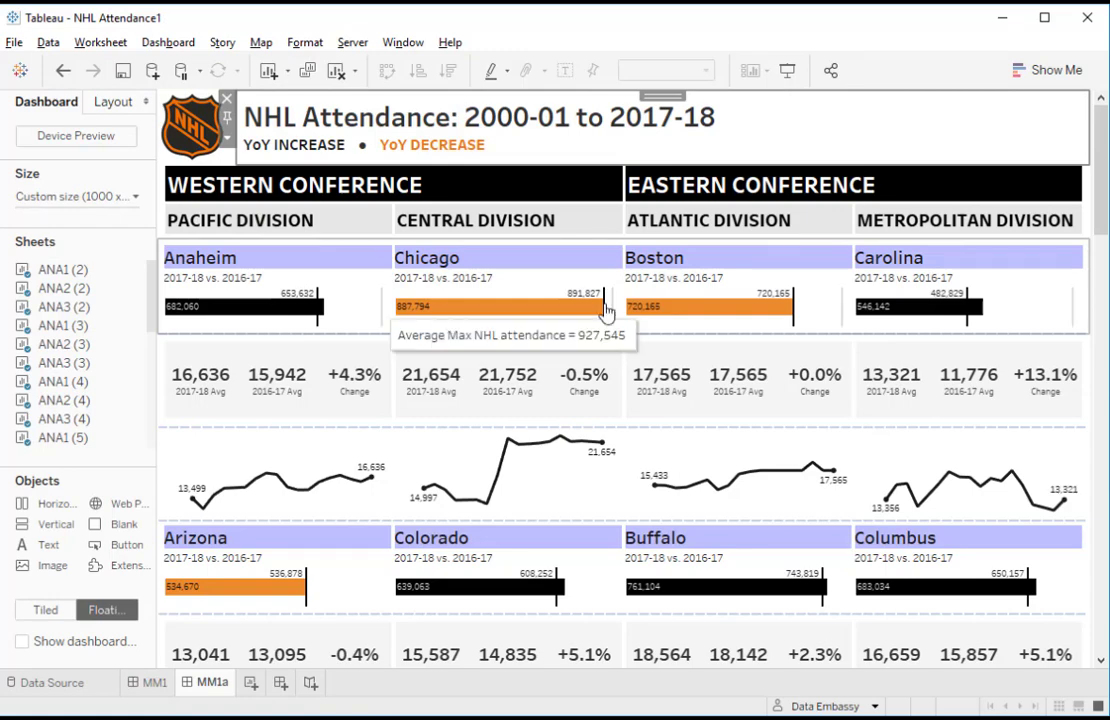
left_click(1034, 307)
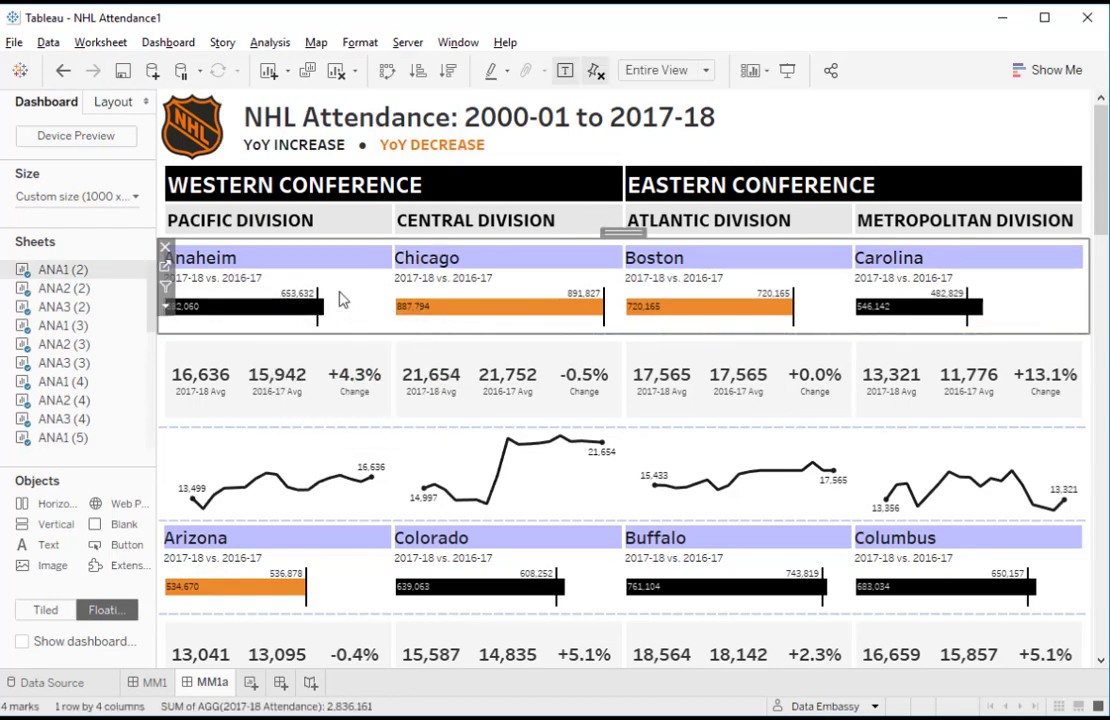
Step: Open the worksheet behind MM1a's first row of bars, try the Standard fit, and restore Entire View
left_click(166, 272)
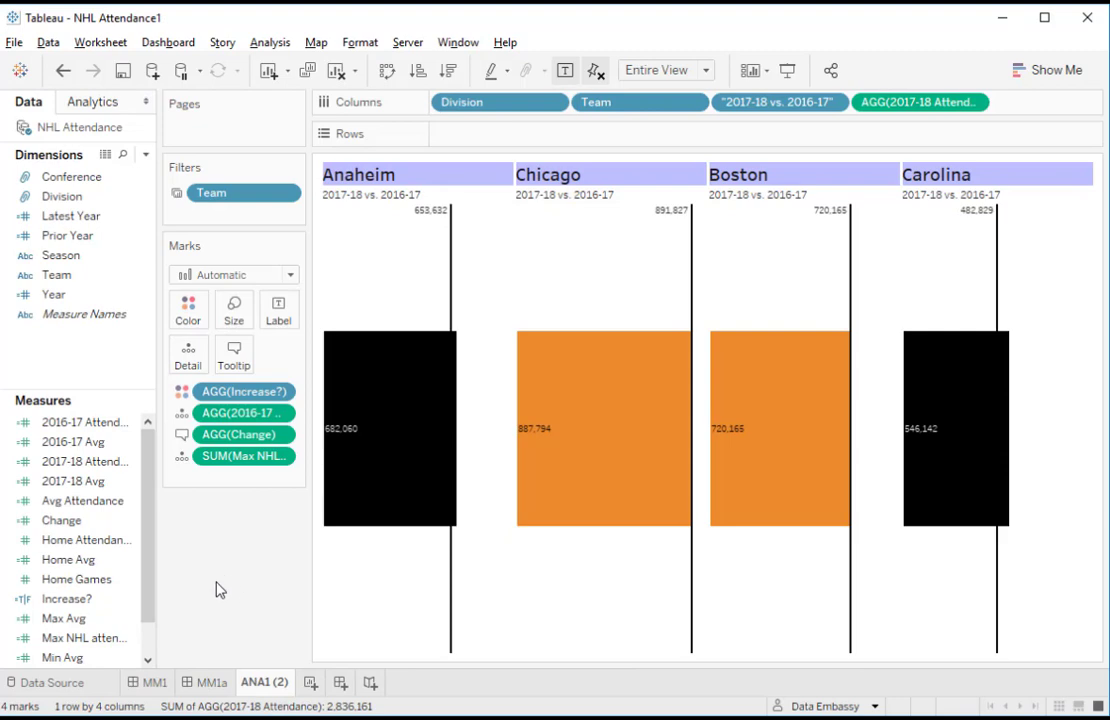
left_click(686, 70)
left_click(680, 90)
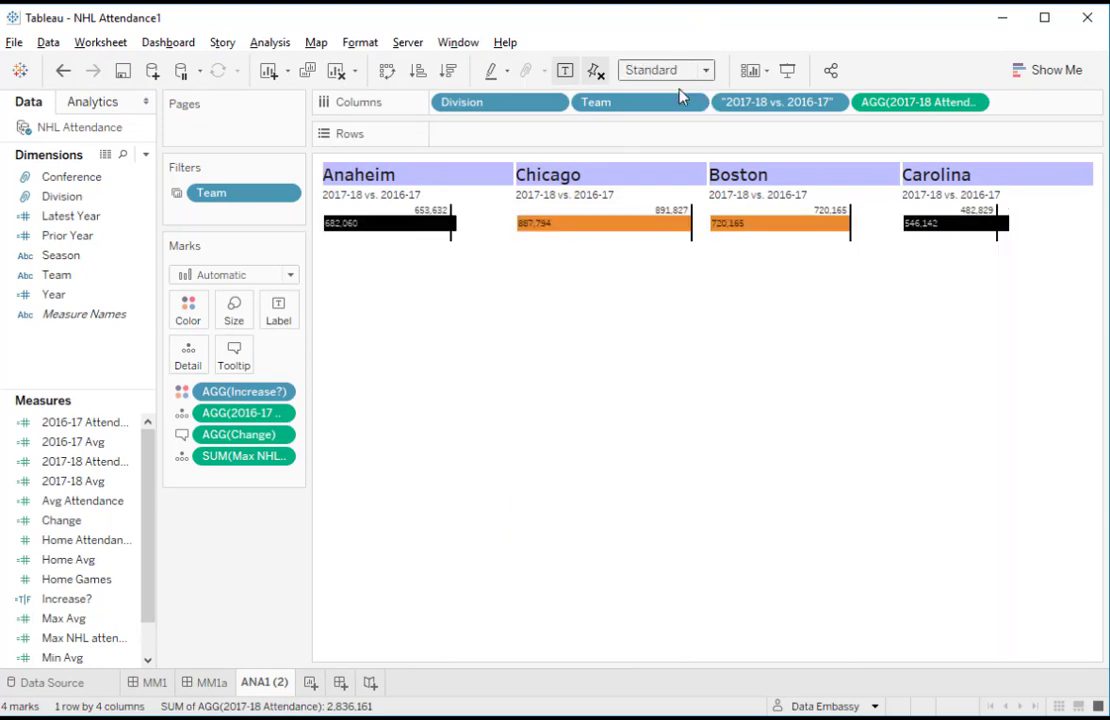
left_click(690, 71)
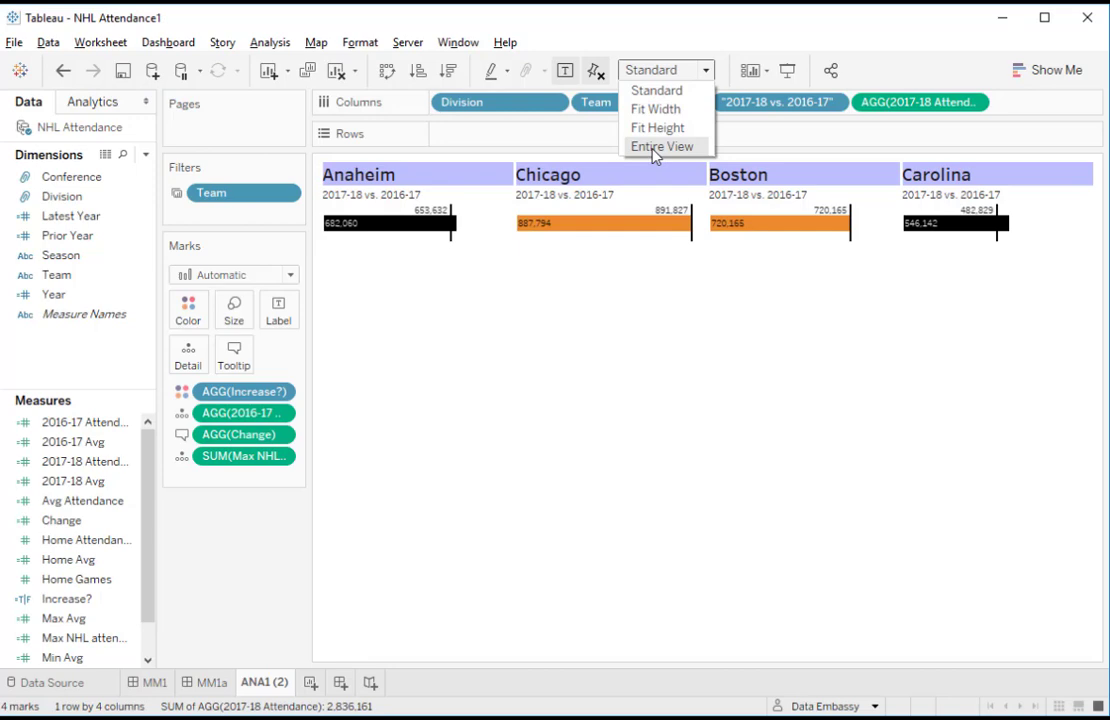
left_click(660, 147)
Step: Open the averages worksheet ANA2 (2) from dashboard MM1a, show the Team header, and undo that change
left_click(205, 682)
left_click(740, 427)
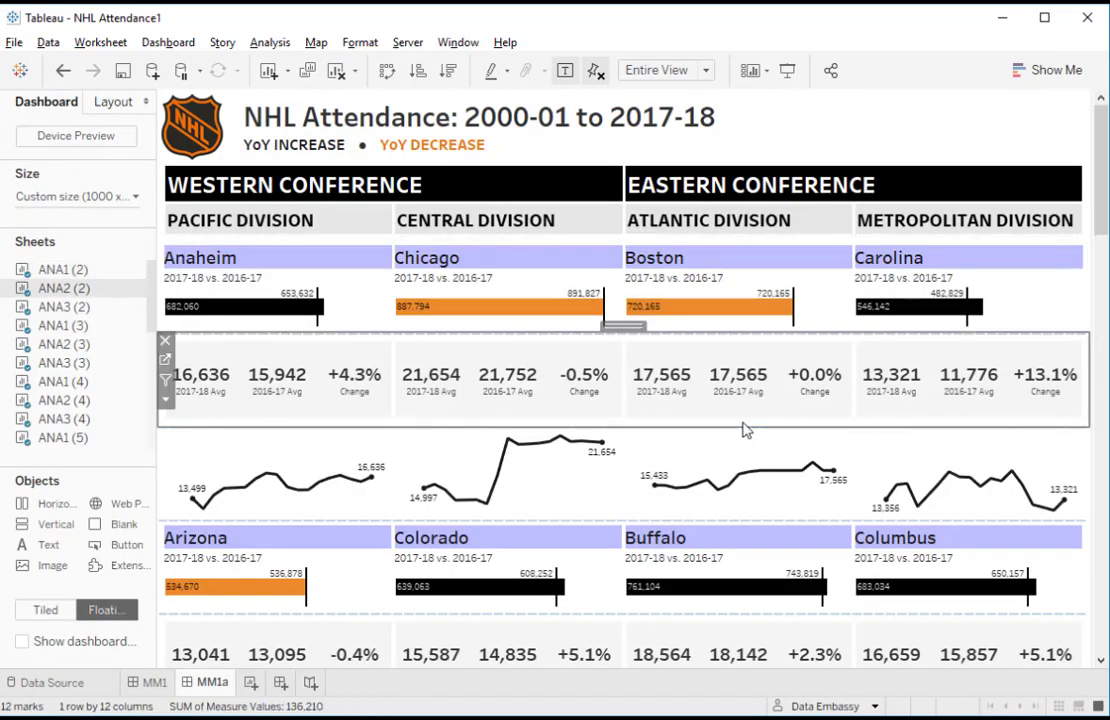
left_click(163, 366)
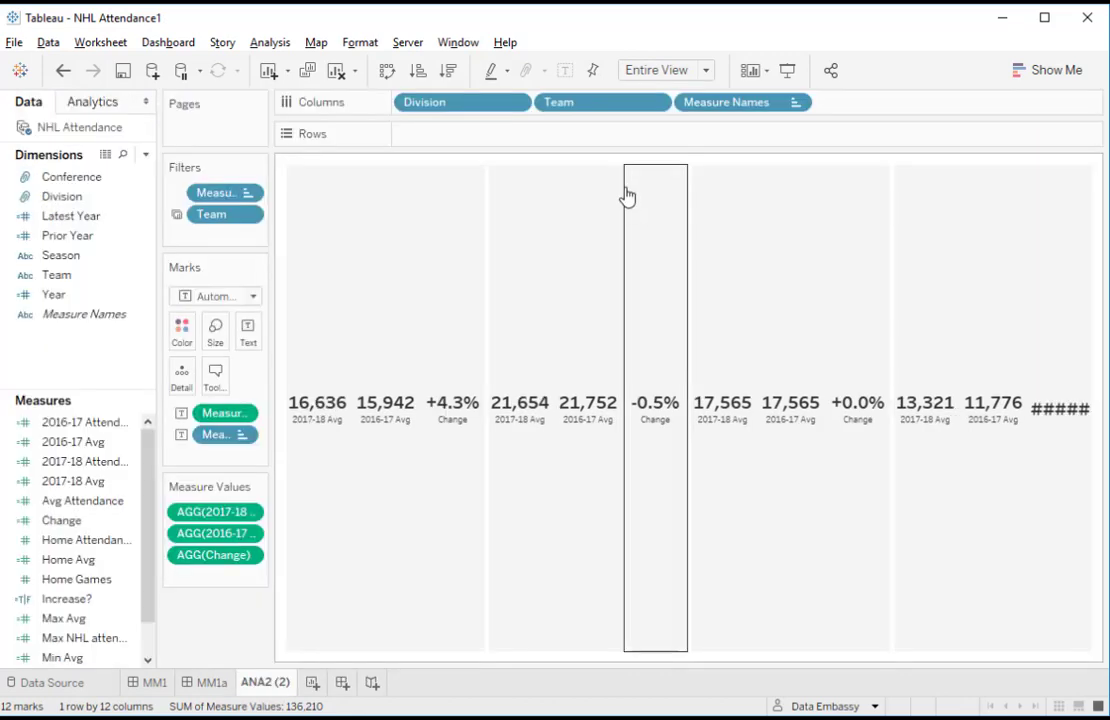
left_click(657, 105)
left_click(604, 246)
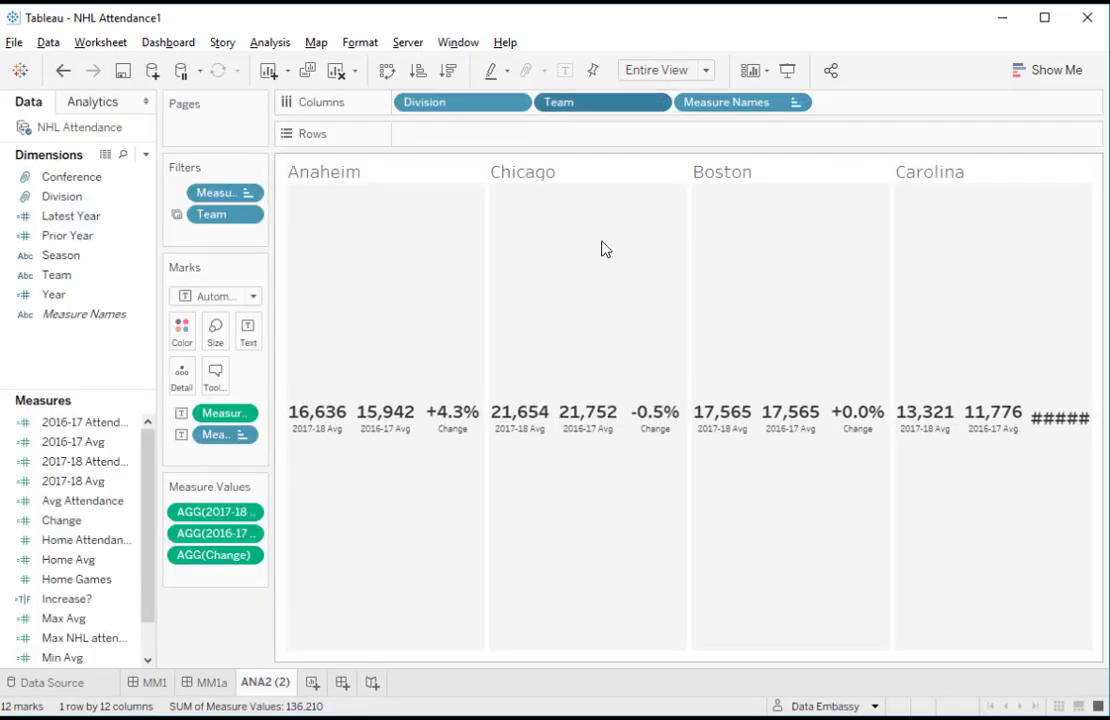
left_click(62, 70)
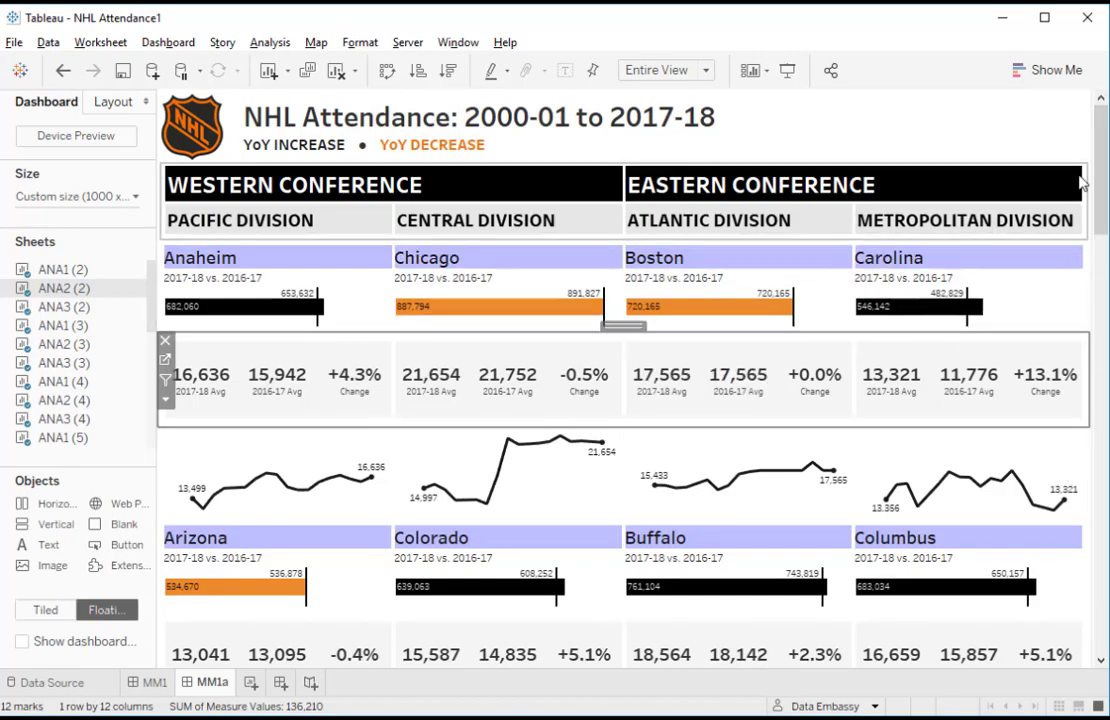
left_click_drag(1106, 188, 1106, 624)
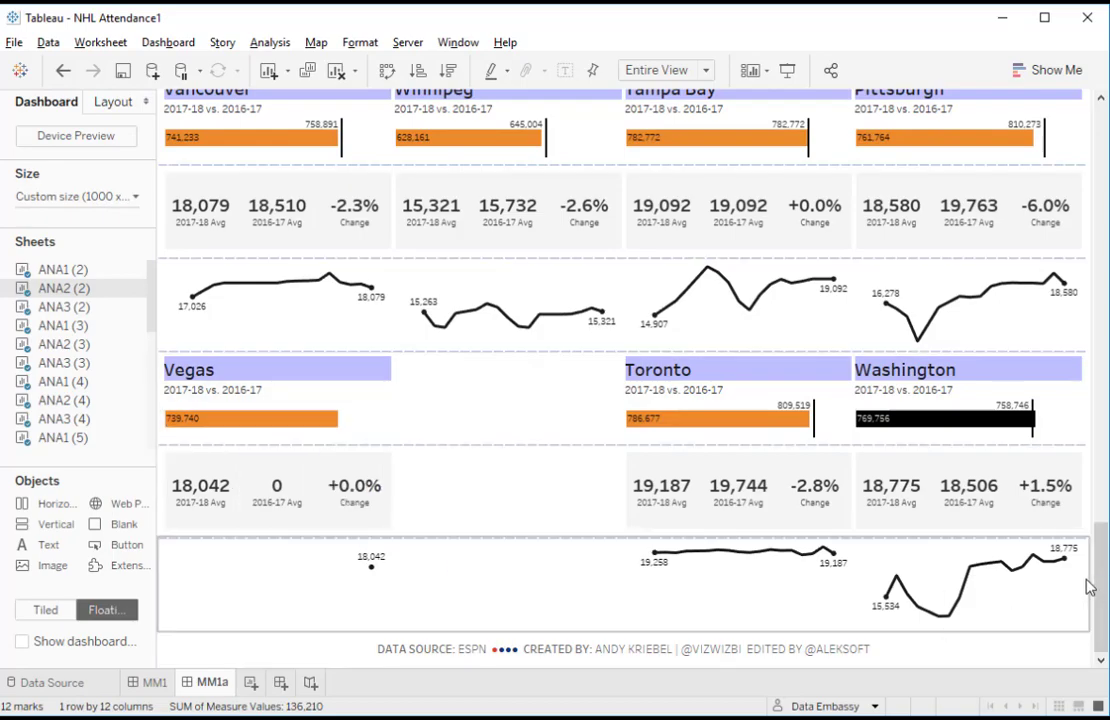
left_click_drag(1104, 617, 1105, 225)
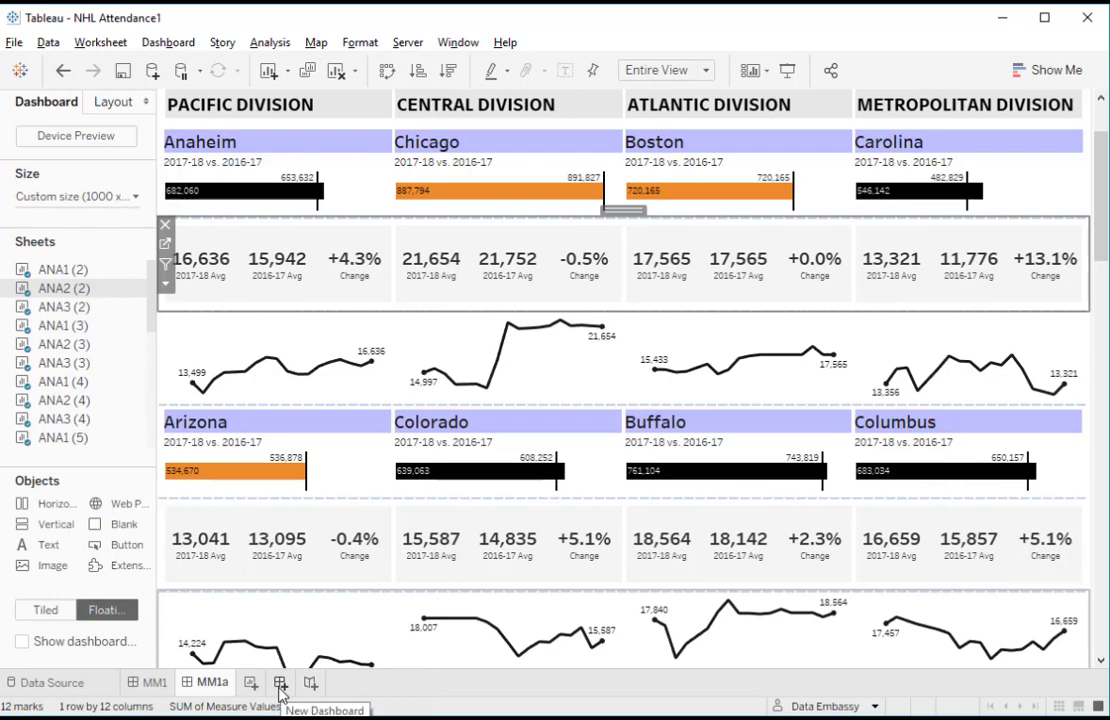
Step: Create a new dashboard with a fixed custom size of 1000 by 2600 px
left_click(281, 688)
left_click(92, 197)
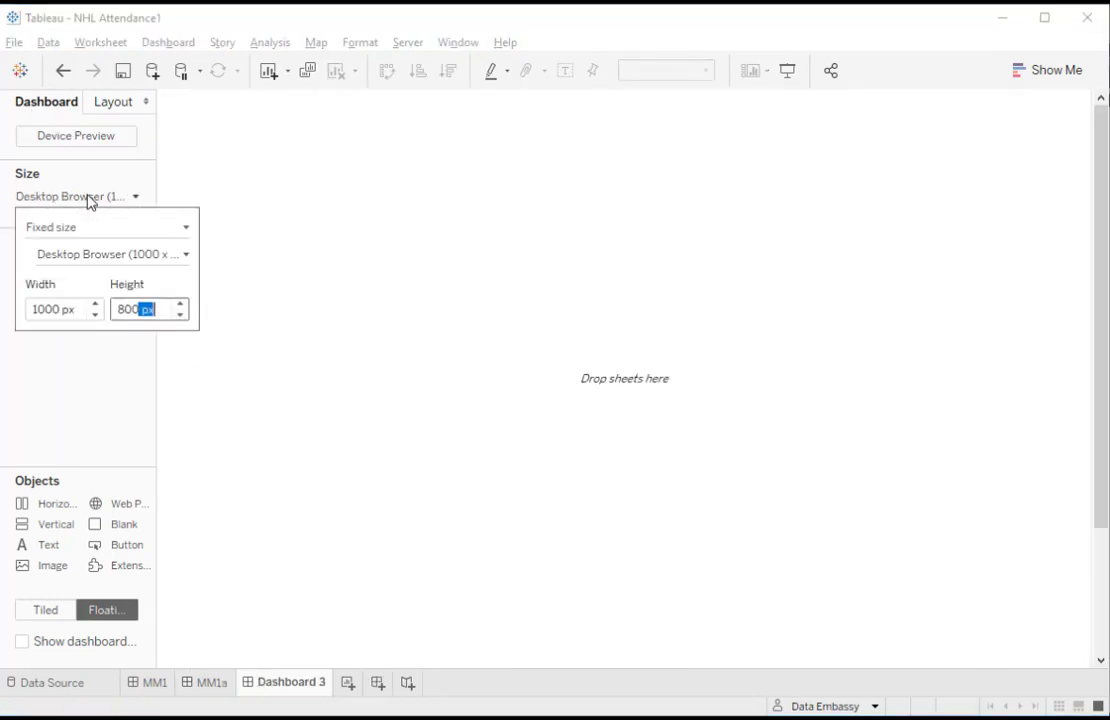
left_click(186, 256)
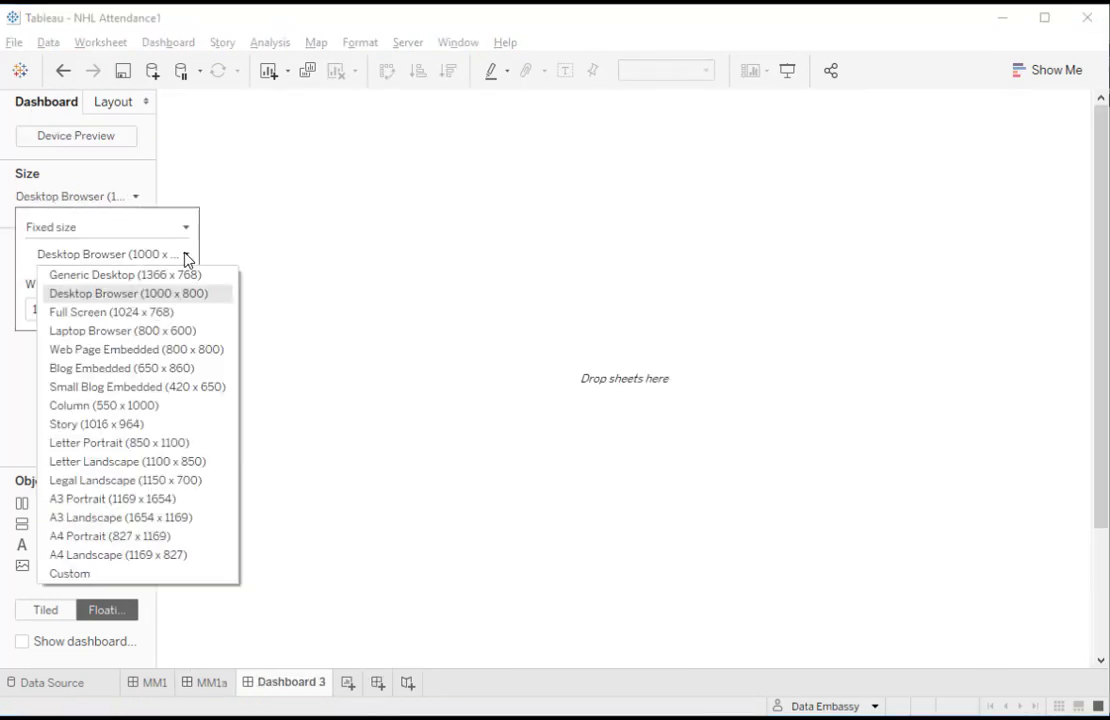
left_click(141, 232)
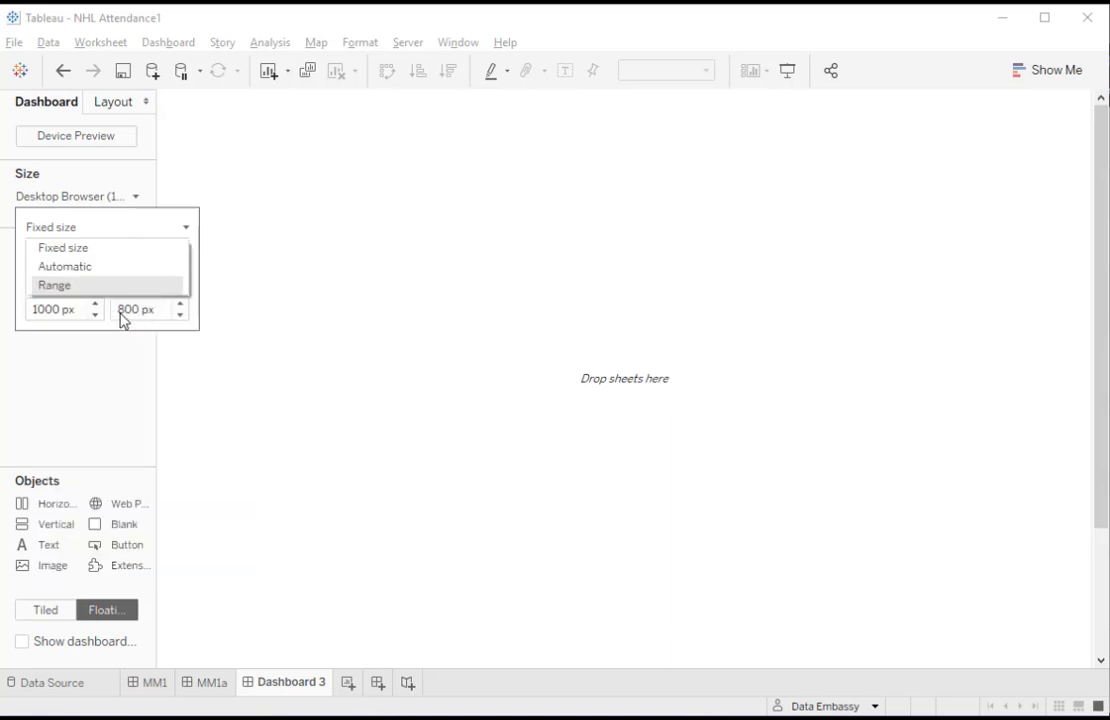
left_click(118, 310)
type("10")
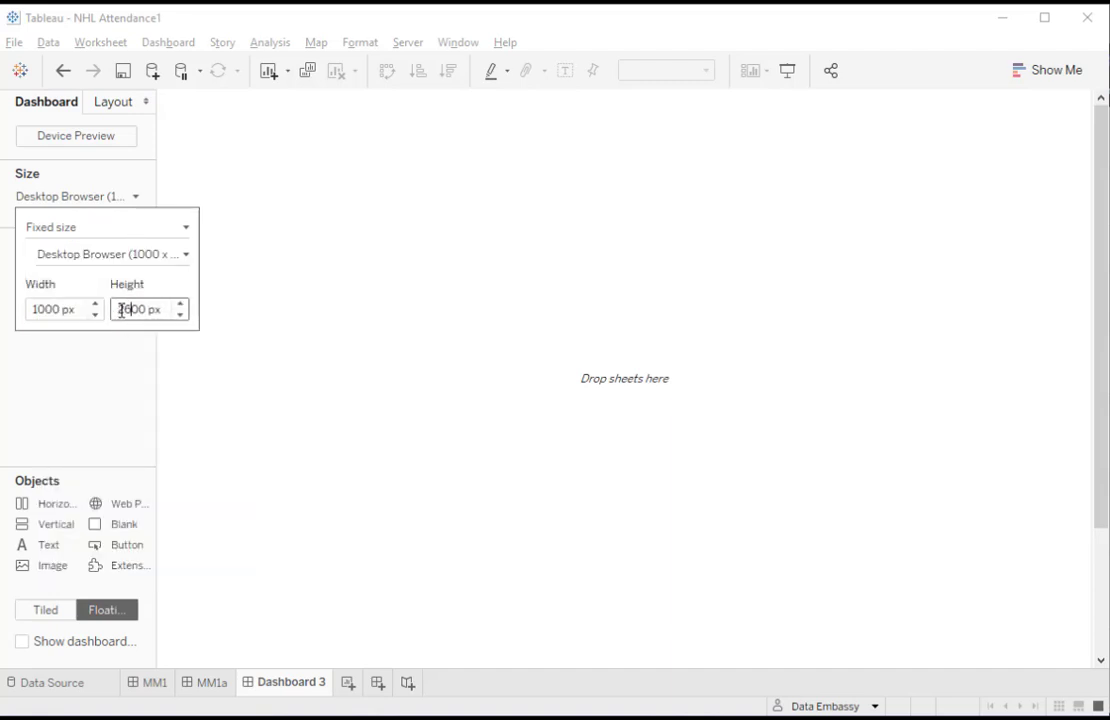
key("Return")
left_click(103, 199)
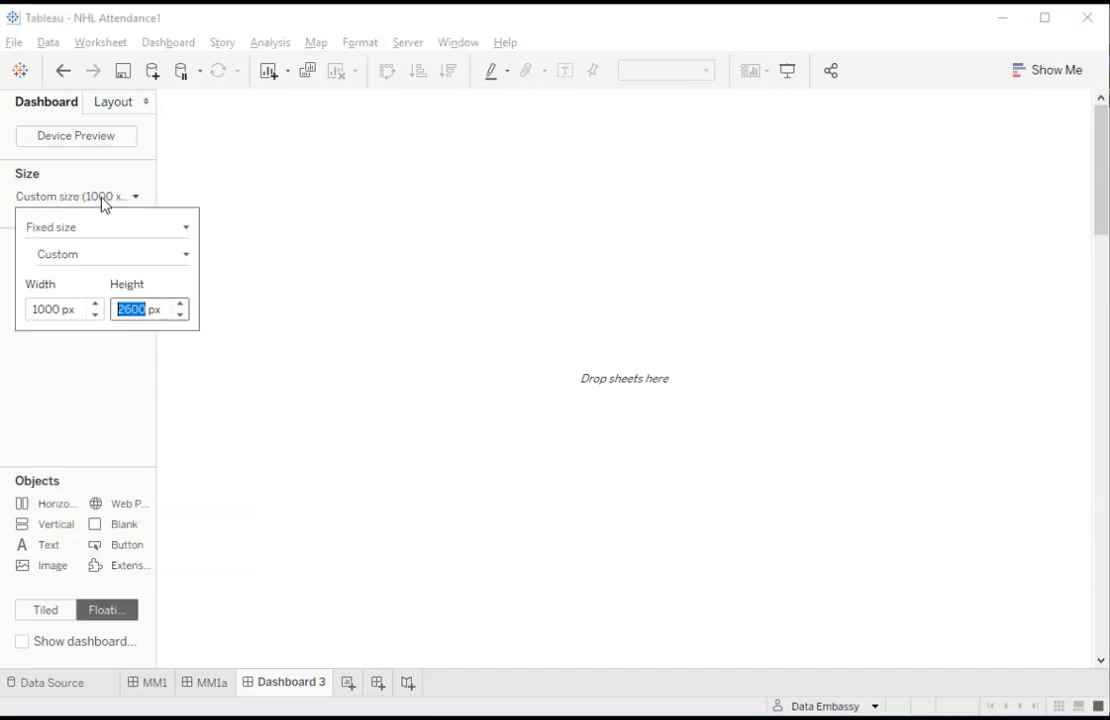
left_click(104, 387)
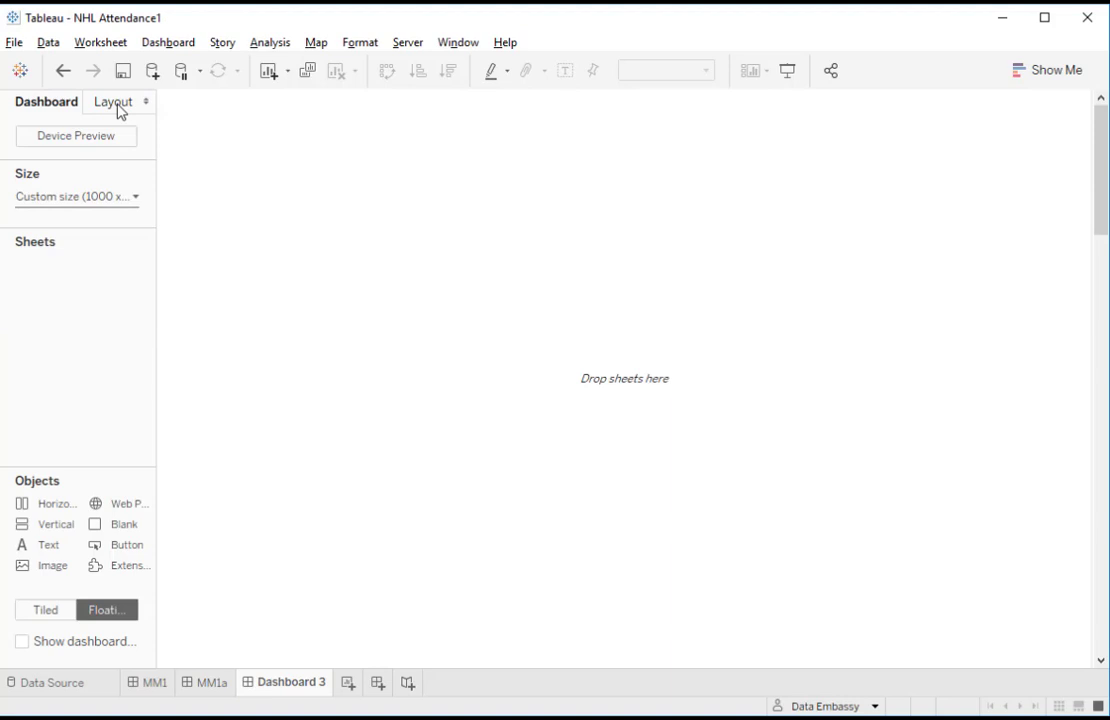
Step: Add a floating vertical container to the new dashboard and size it 1000 px wide by 2400 px high
left_click(116, 102)
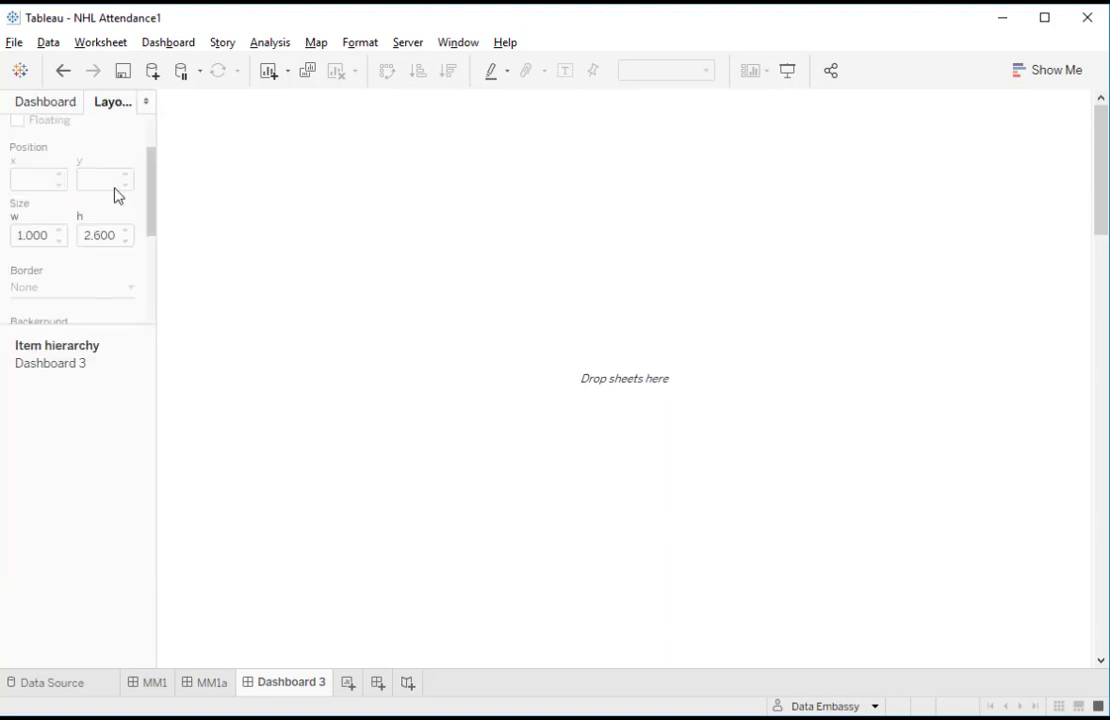
left_click(46, 101)
left_click_drag(44, 532, 229, 206)
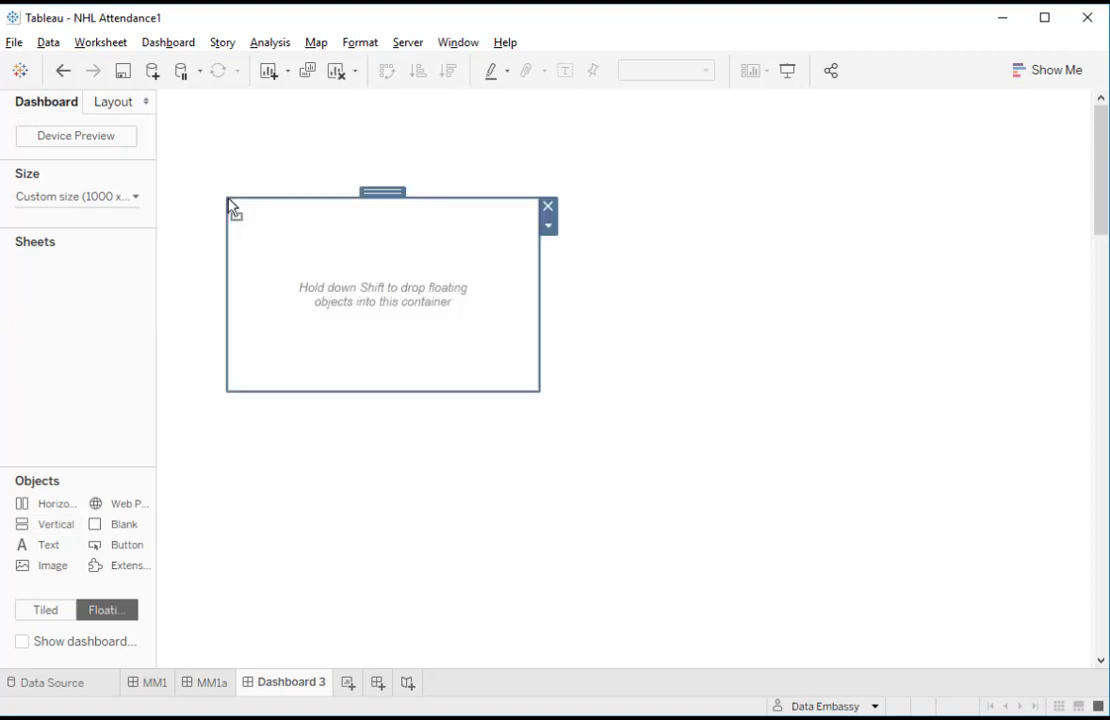
left_click(108, 110)
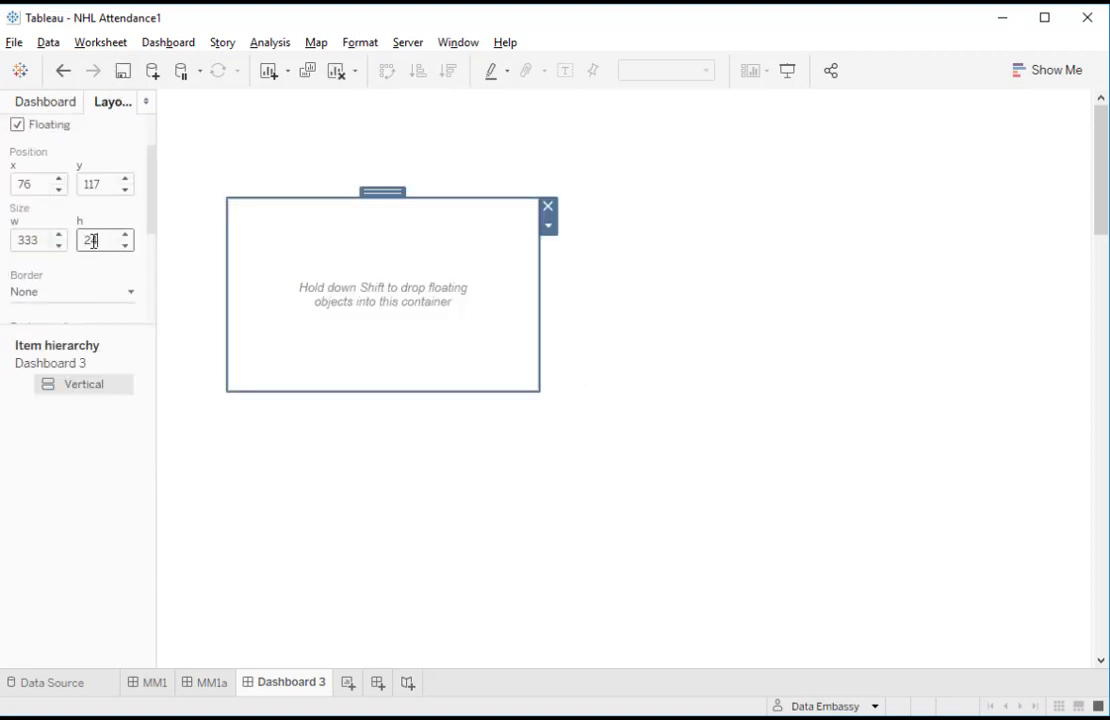
key("Return")
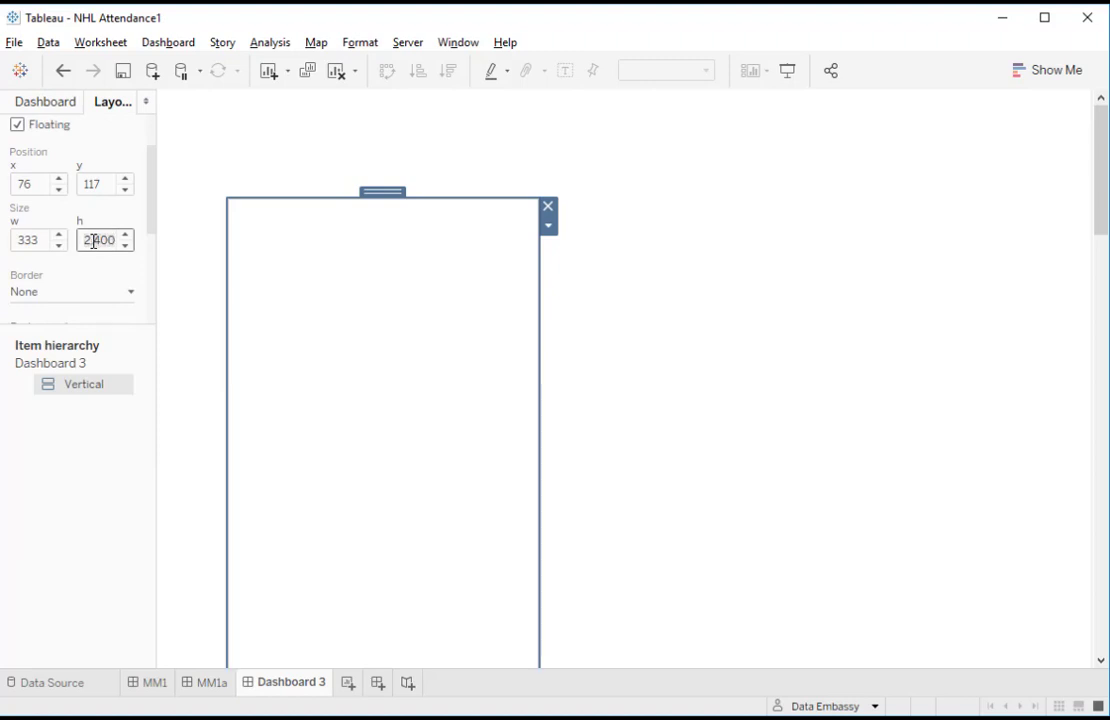
left_click(27, 237)
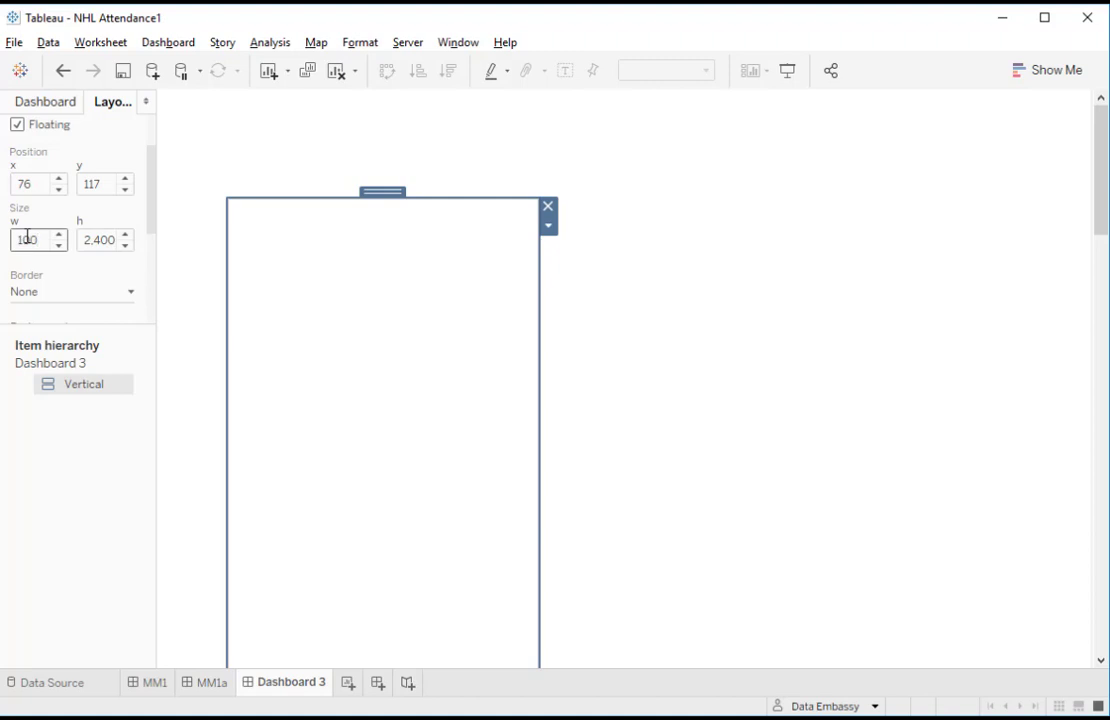
key("Return")
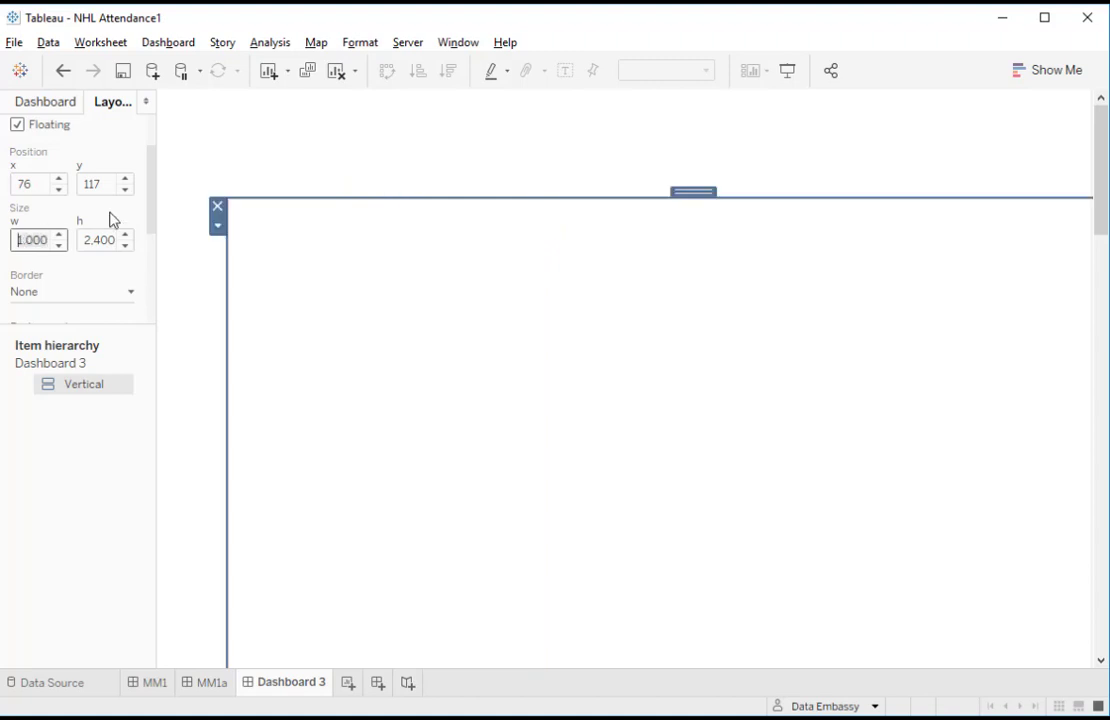
Step: Position the vertical container at x 0 and y 1
left_click(24, 184)
type("0")
key("Return")
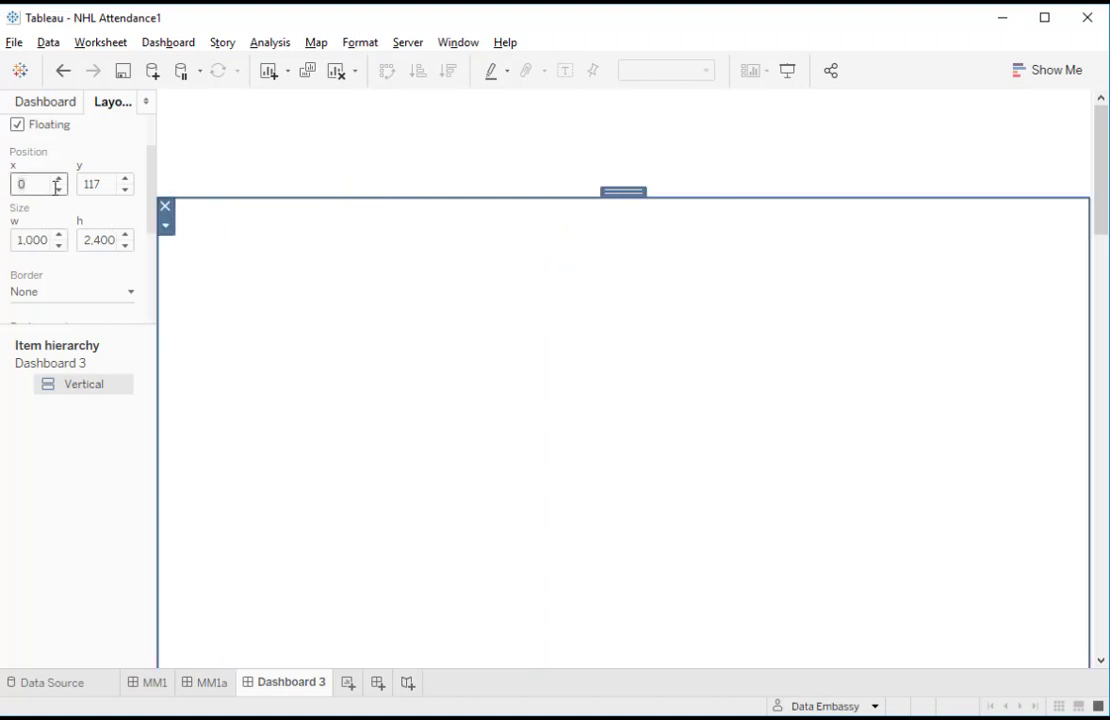
left_click(97, 188)
type("1")
key("Return")
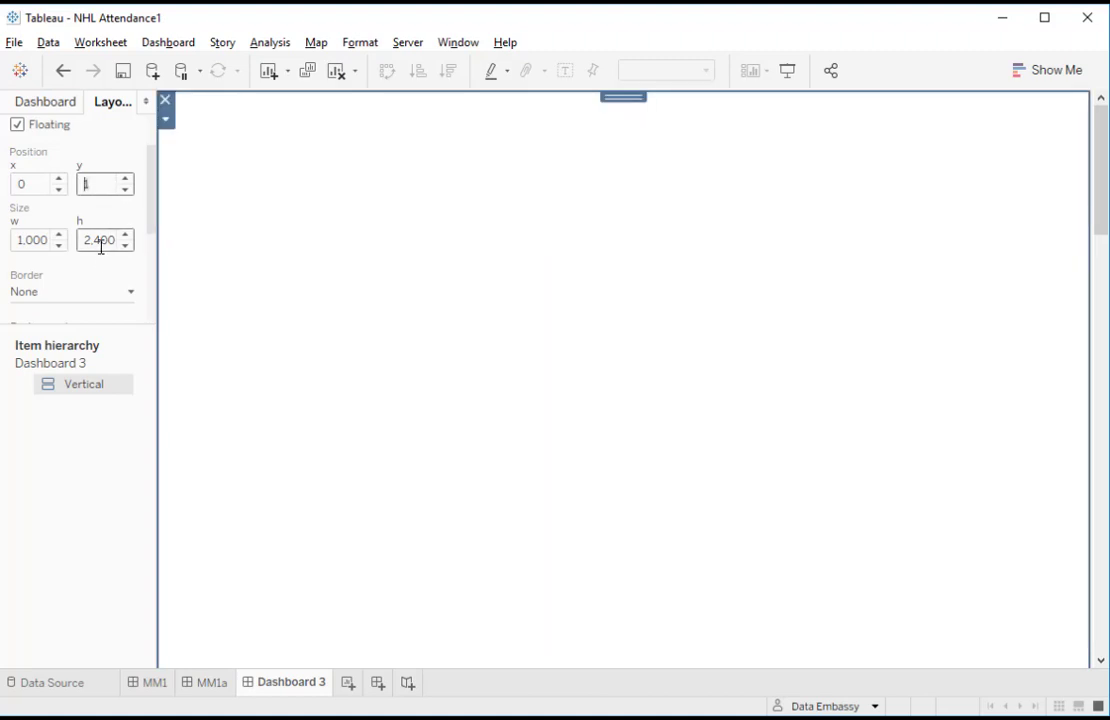
left_click(35, 484)
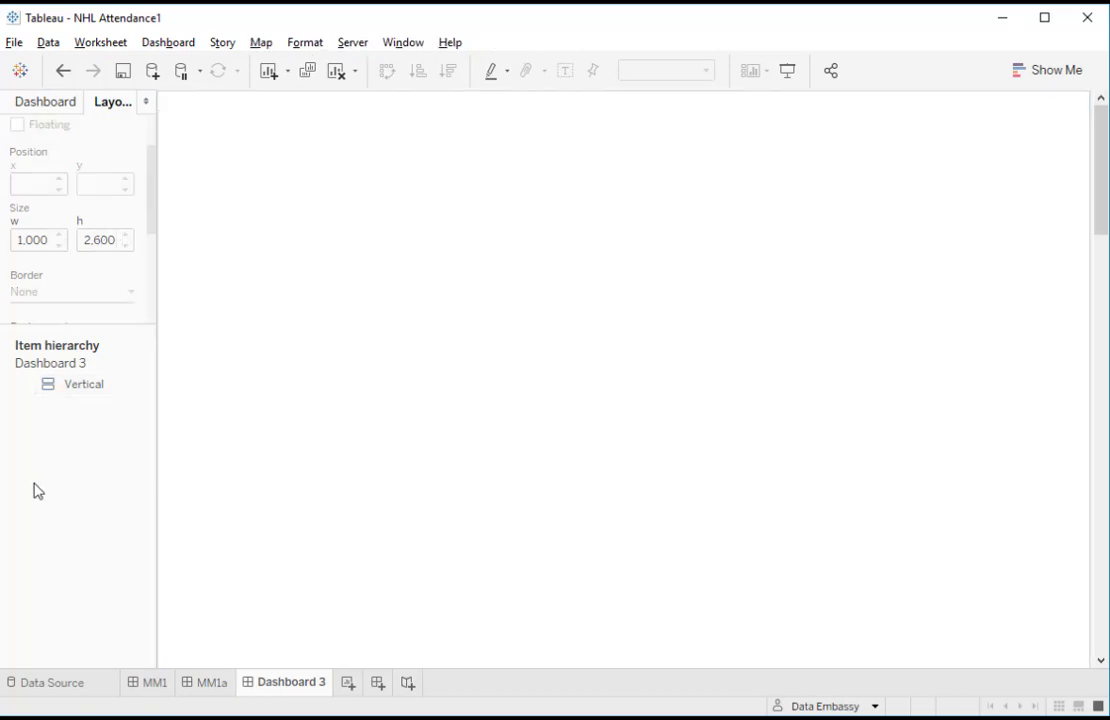
Step: Unhide all worksheets used in dashboard MM1a and return to Dashboard 3
left_click(217, 688)
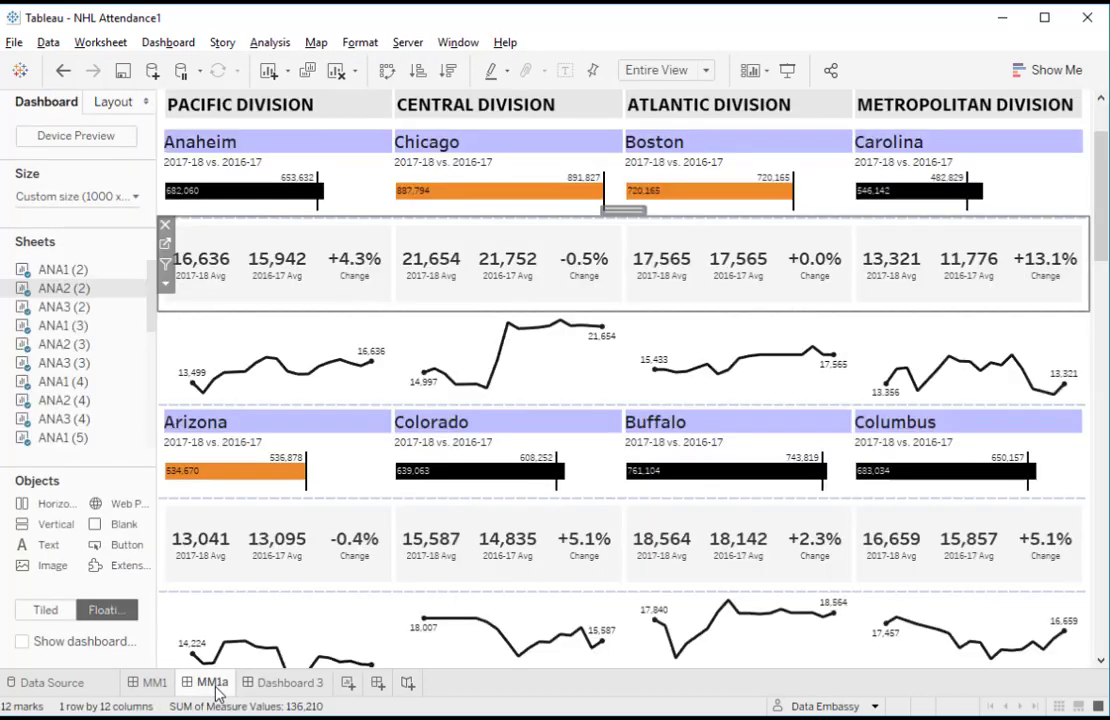
right_click(217, 690)
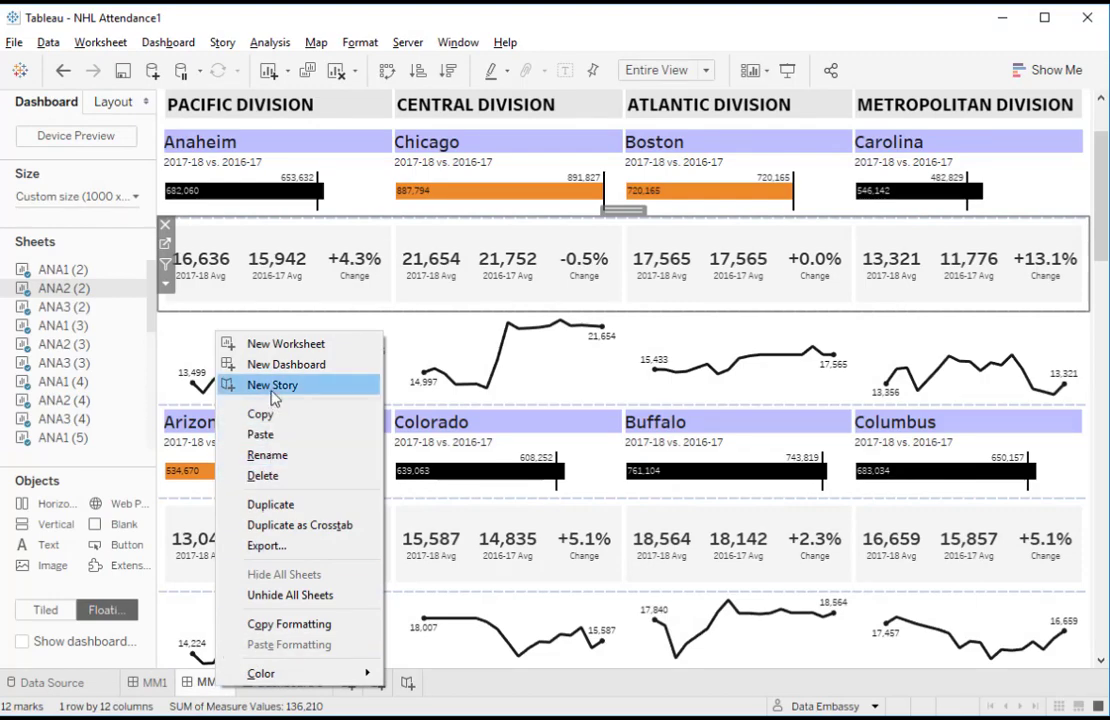
left_click(279, 596)
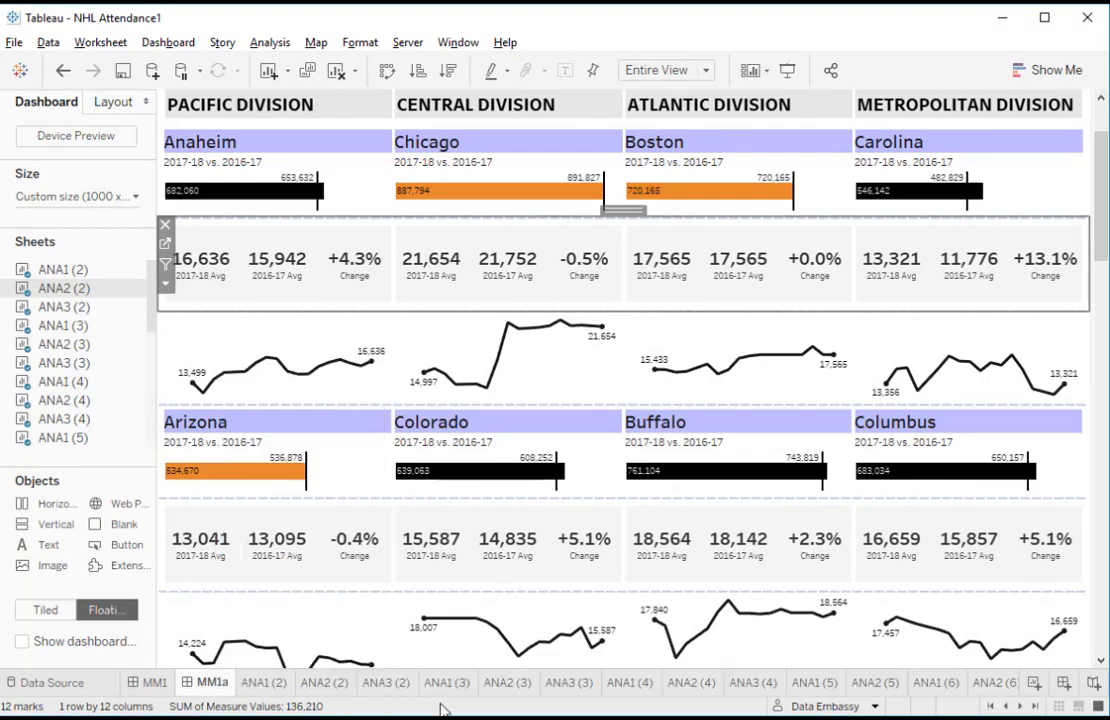
left_click(1035, 706)
left_click(985, 687)
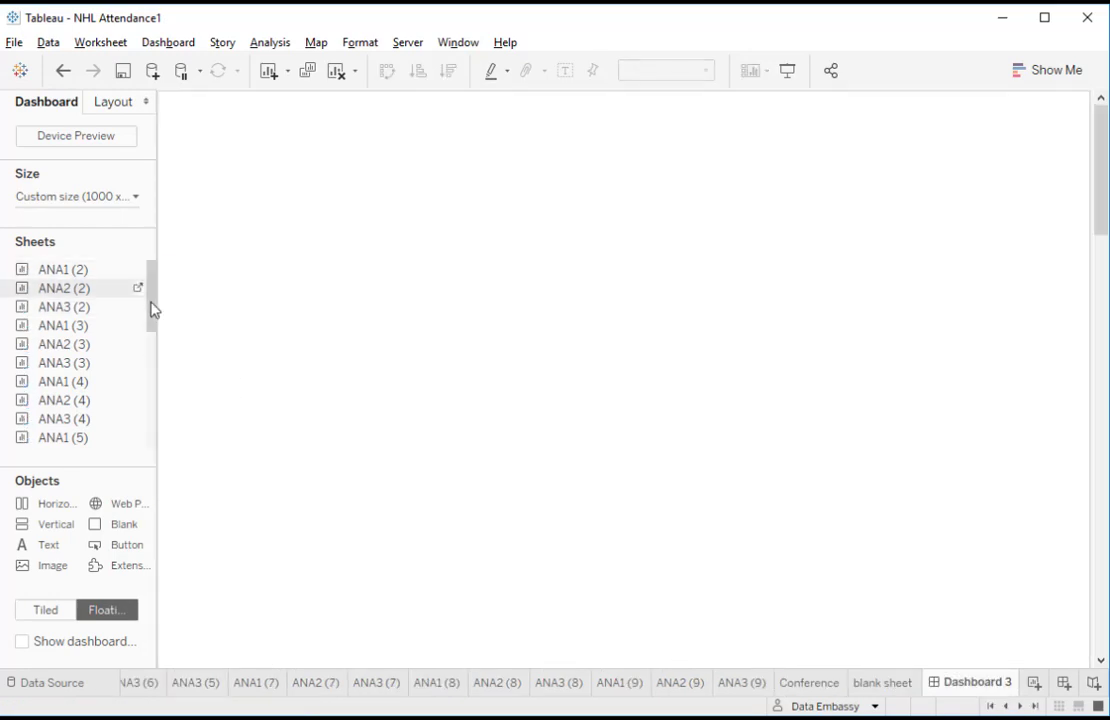
Step: Add the worksheets from ANA1 (2) through ANA2 (3) as tiled objects, stacked in order inside the vertical container
mouse_move(151, 309)
left_mouse_down()
mouse_move(153, 440)
mouse_move(153, 309)
left_mouse_up()
double_click(64, 272)
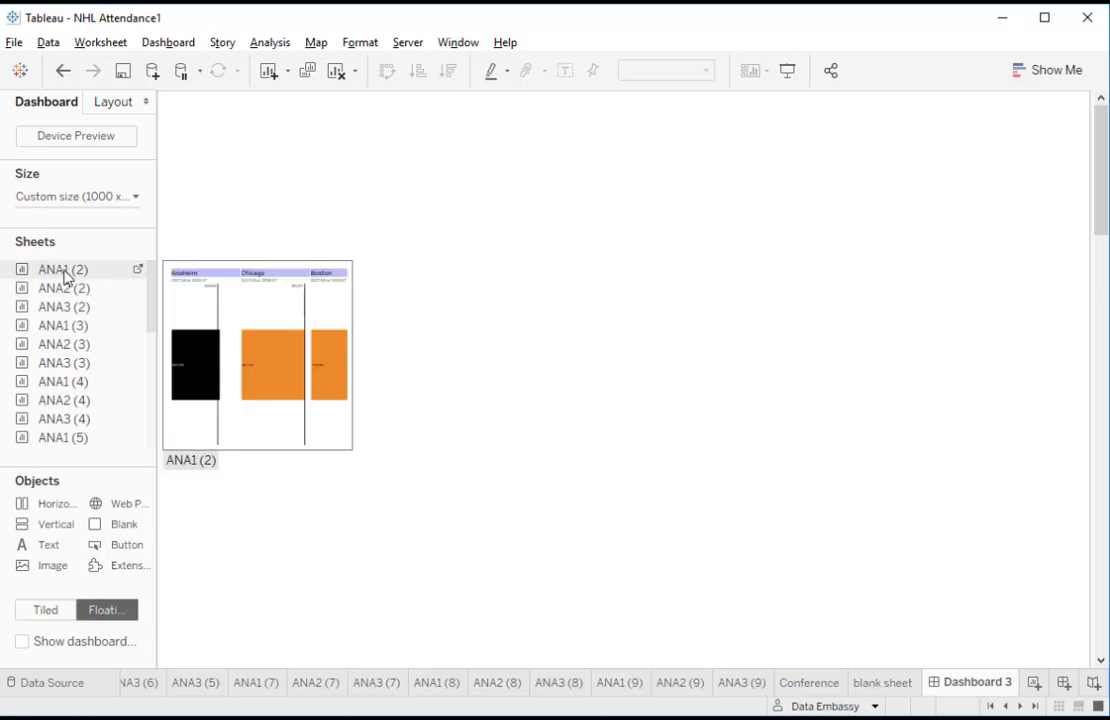
left_click(43, 614)
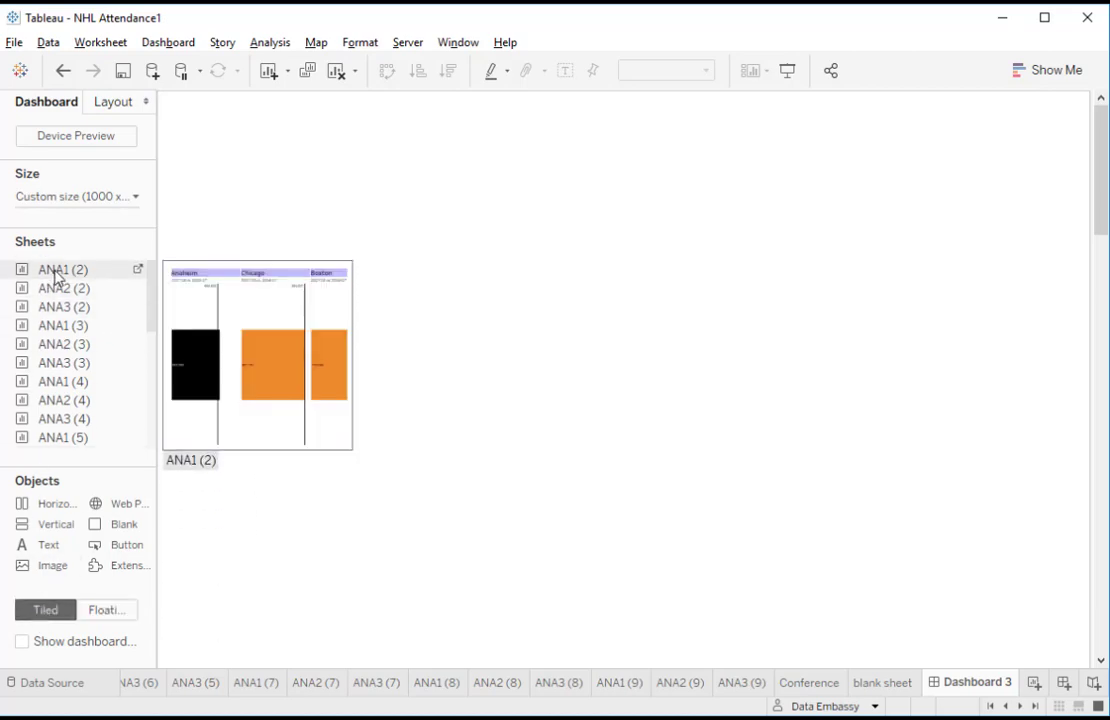
left_click_drag(57, 276, 268, 273)
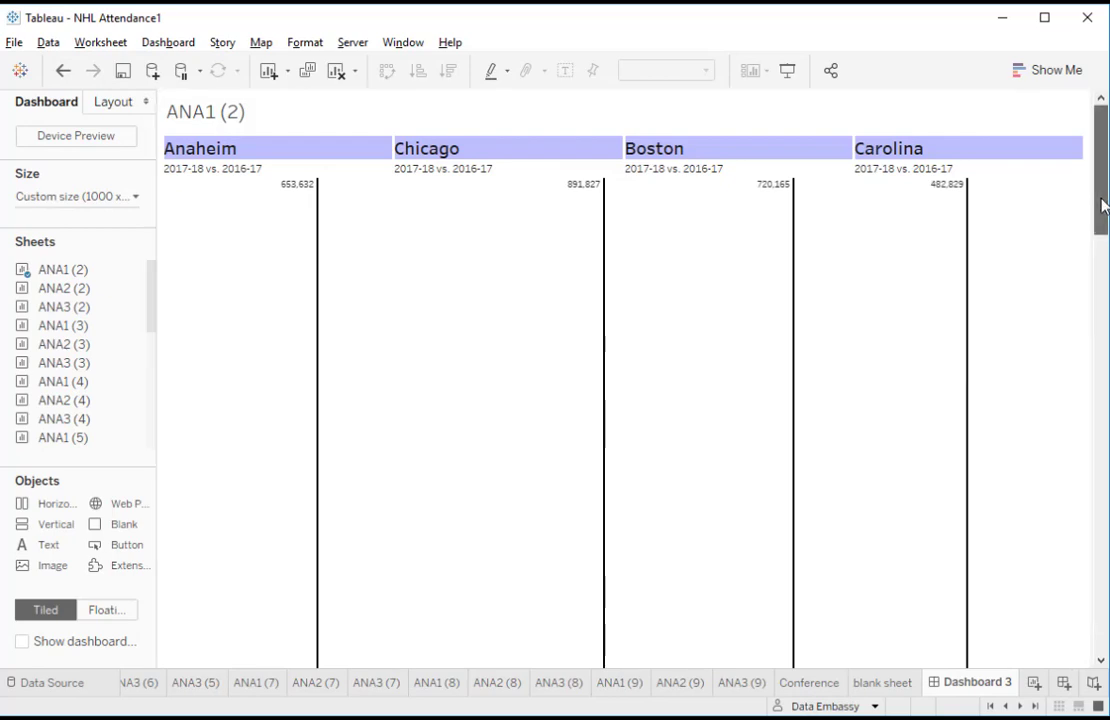
left_click_drag(1103, 205, 1072, 656)
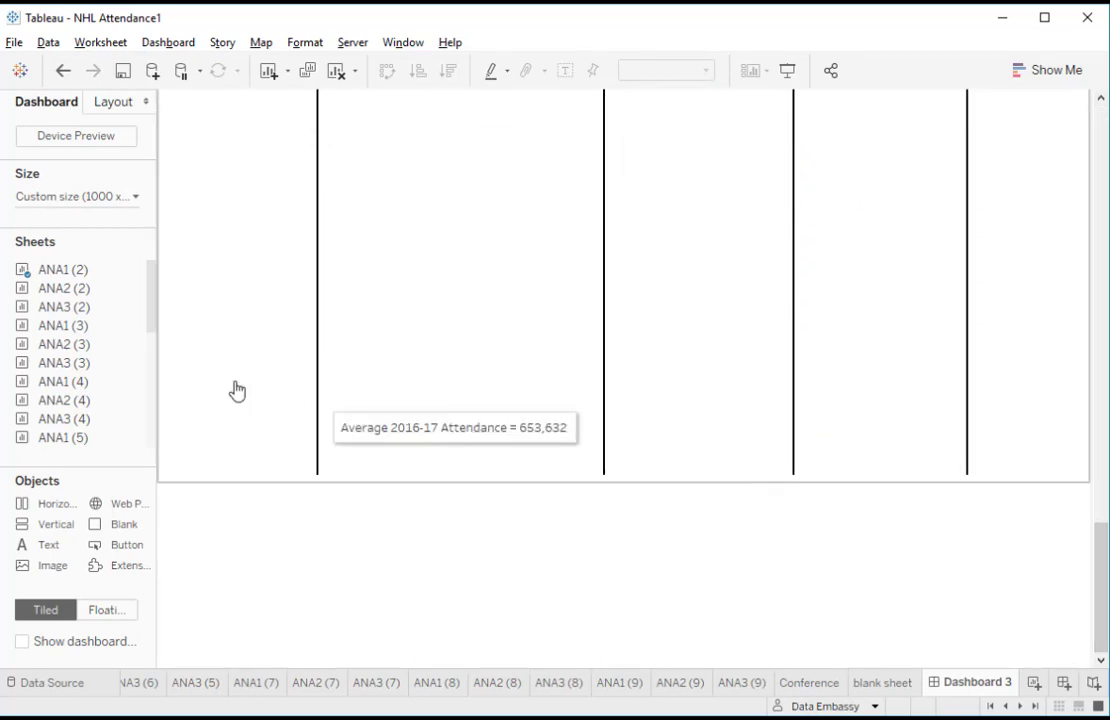
left_click_drag(59, 289, 356, 430)
left_click_drag(60, 307, 350, 450)
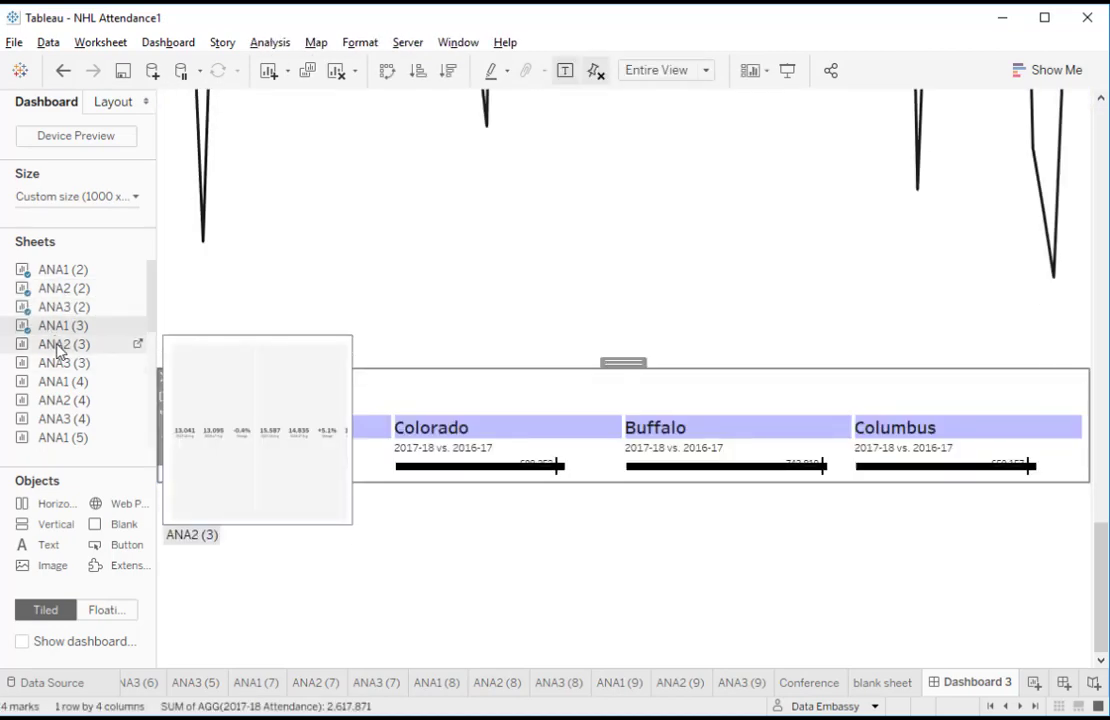
left_click_drag(60, 350, 446, 478)
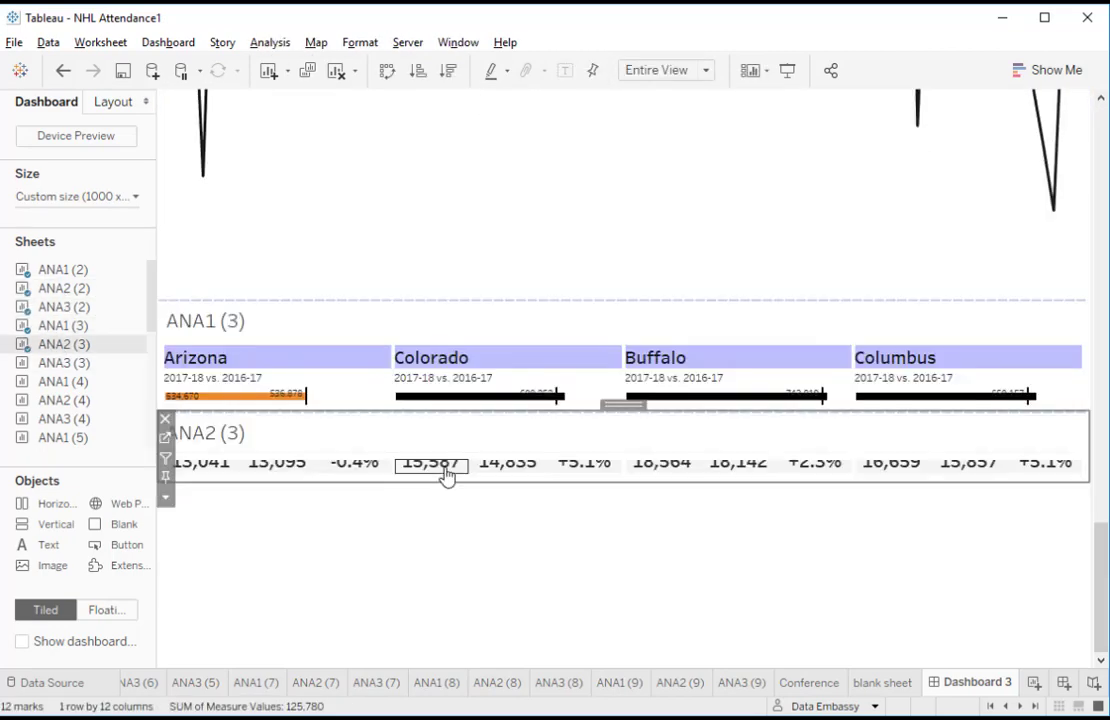
Step: Set the vertical container to distribute its contents evenly
left_click(113, 102)
left_click(85, 388)
right_click(83, 389)
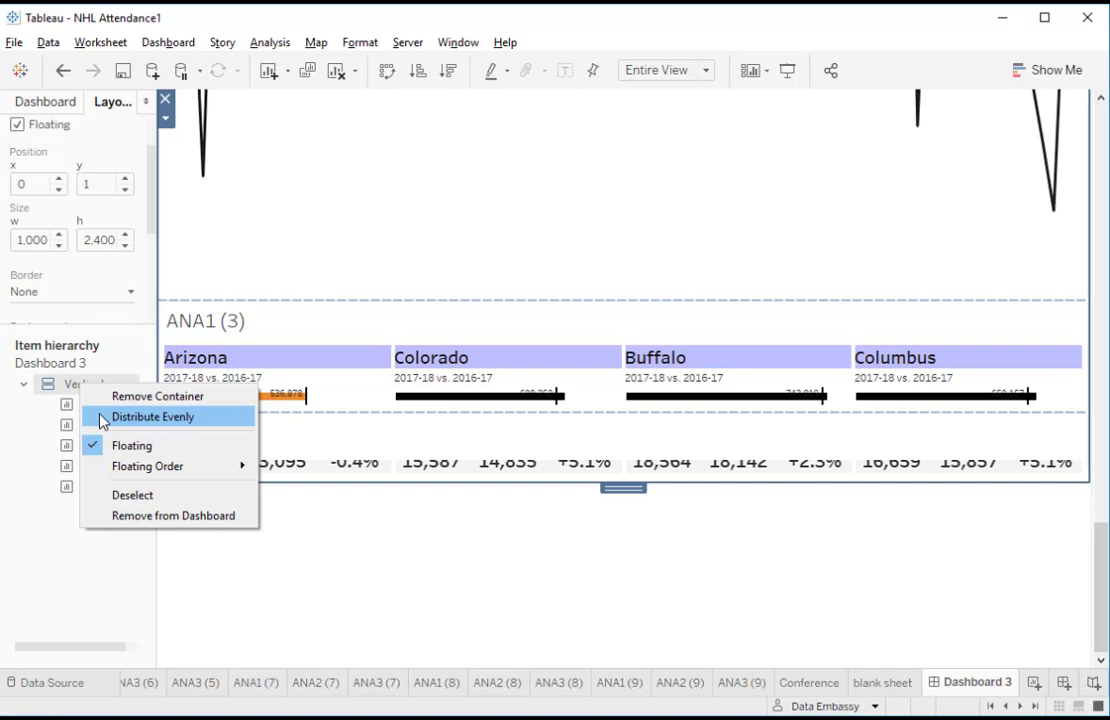
left_click(103, 421)
Step: Add the worksheets from ANA3 (3) through ANA3 (6) in order at the end of the vertical container
left_click(48, 102)
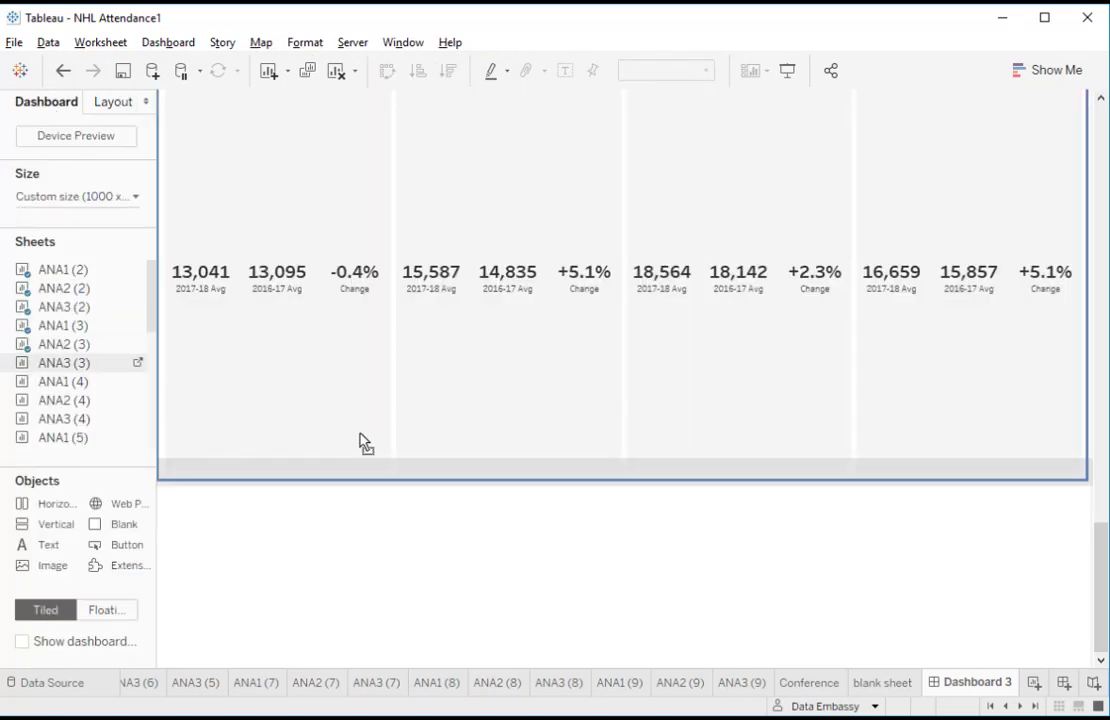
left_click_drag(360, 434, 358, 440)
left_click_drag(63, 382, 240, 450)
left_click_drag(63, 419, 230, 455)
scroll(63, 345, "down", 2)
left_click_drag(63, 307, 232, 446)
left_click_drag(63, 326, 210, 449)
left_click_drag(63, 401, 209, 463)
left_click_drag(63, 344, 205, 460)
left_click_drag(63, 382, 205, 460)
Step: Add the worksheets from ANA1 (7) through ANA3 (9) in order at the end of the vertical container
left_click_drag(152, 370, 157, 406)
left_click_drag(63, 307, 215, 478)
left_click_drag(70, 364, 78, 370)
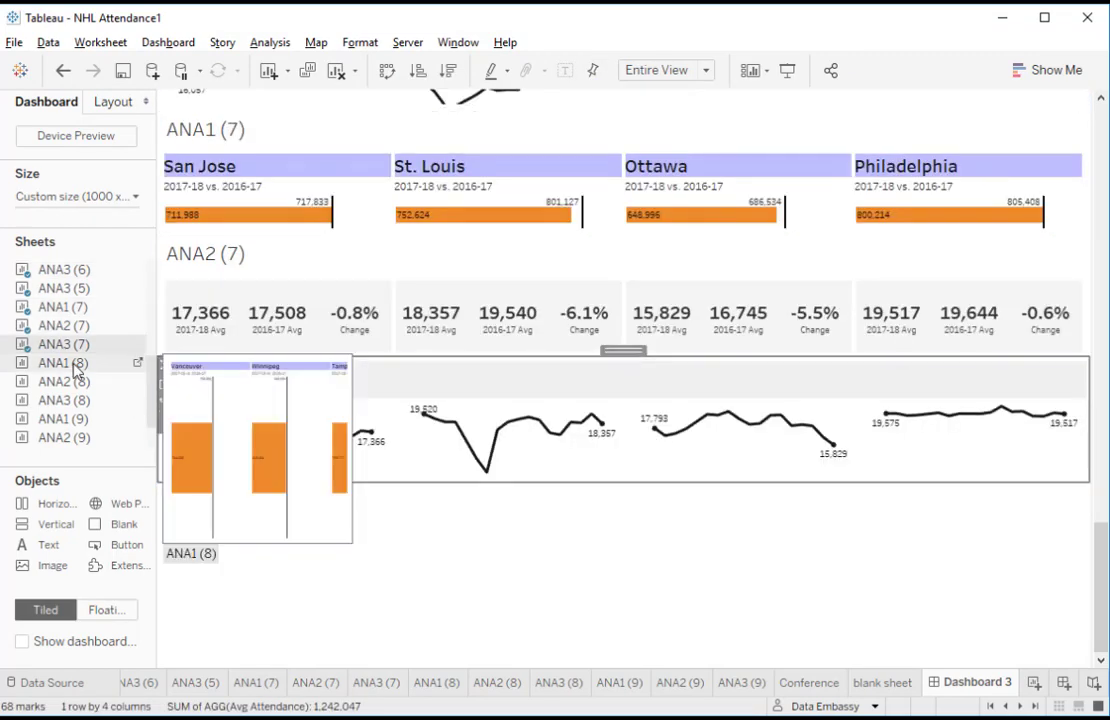
double_click(68, 363)
double_click(66, 382)
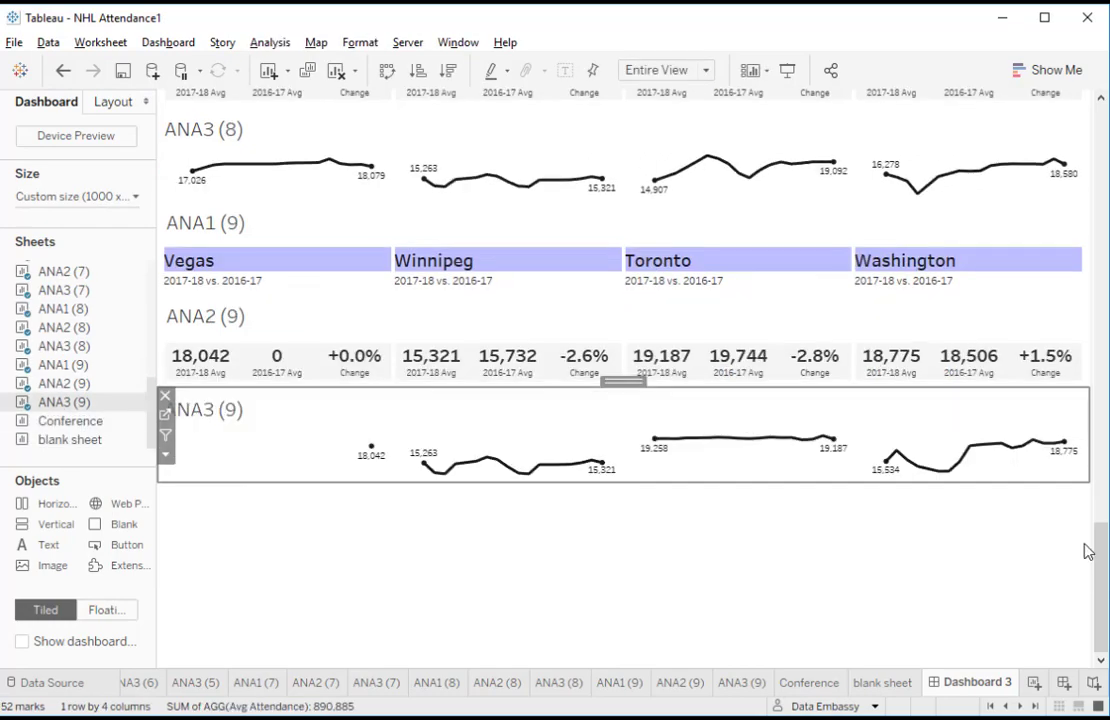
Step: Hide the titles of the first-row worksheets ANA1 (2), ANA2 (2) and ANA3 (2)
left_click_drag(1102, 585, 1073, 133)
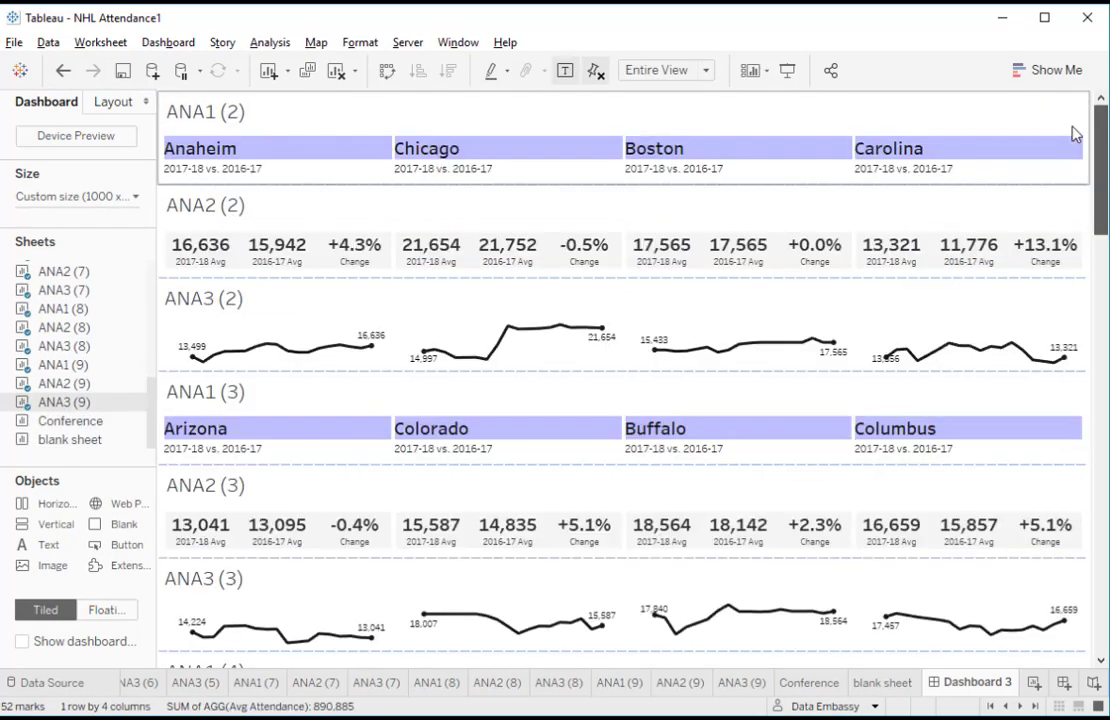
right_click(197, 116)
left_click(219, 164)
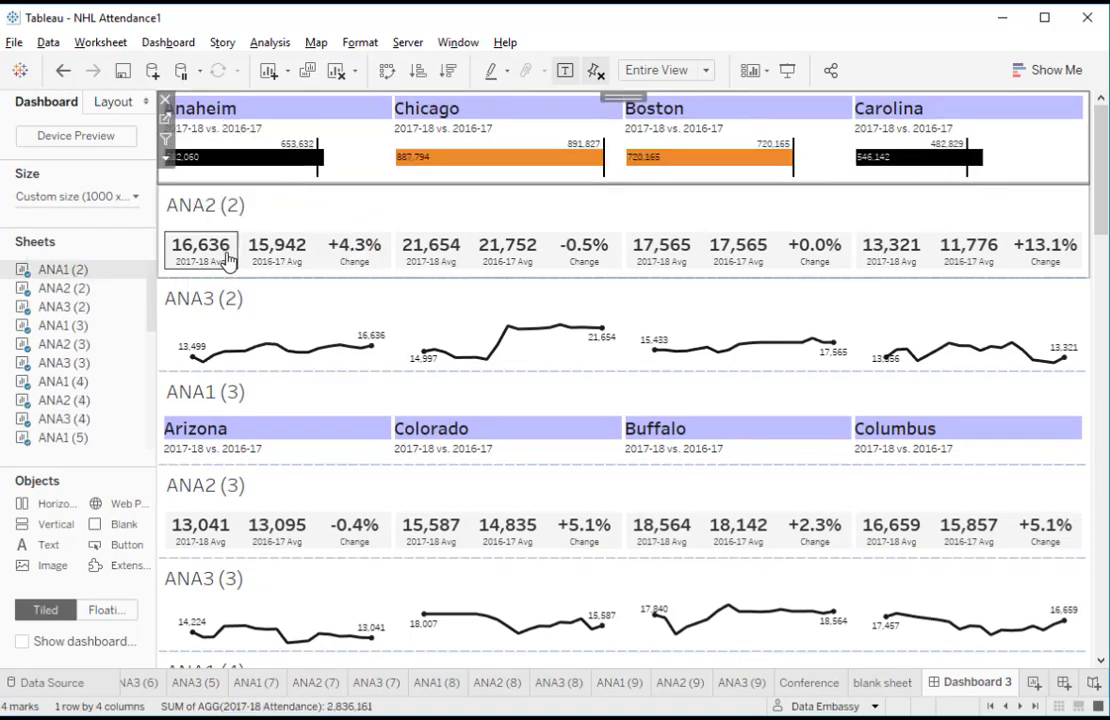
right_click(198, 208)
left_click(220, 255)
left_click(198, 307)
right_click(197, 307)
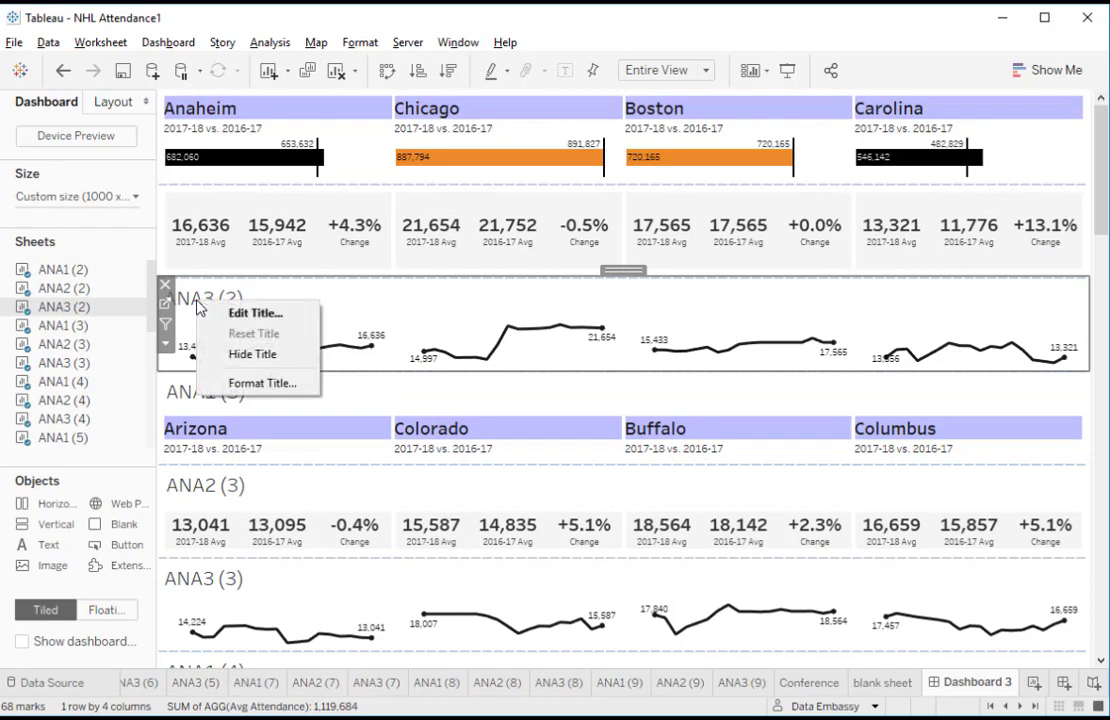
left_click(238, 355)
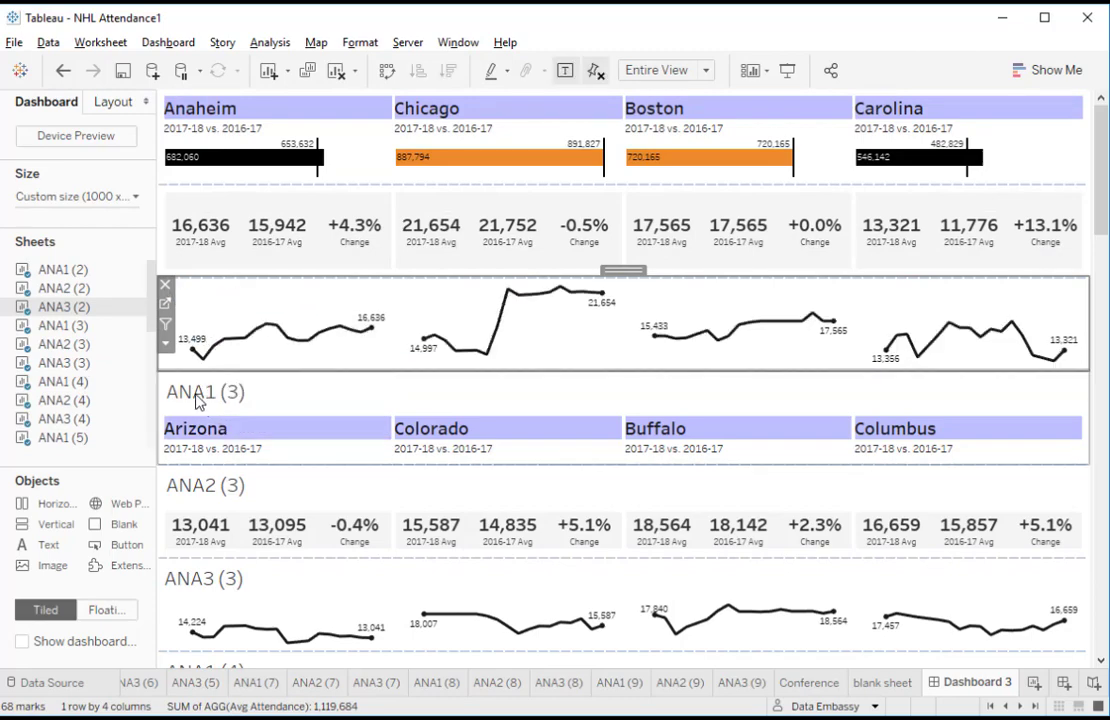
Step: Hide the titles of the second-row worksheets ANA1 (3), ANA2 (3) and ANA3 (3)
left_click(197, 399)
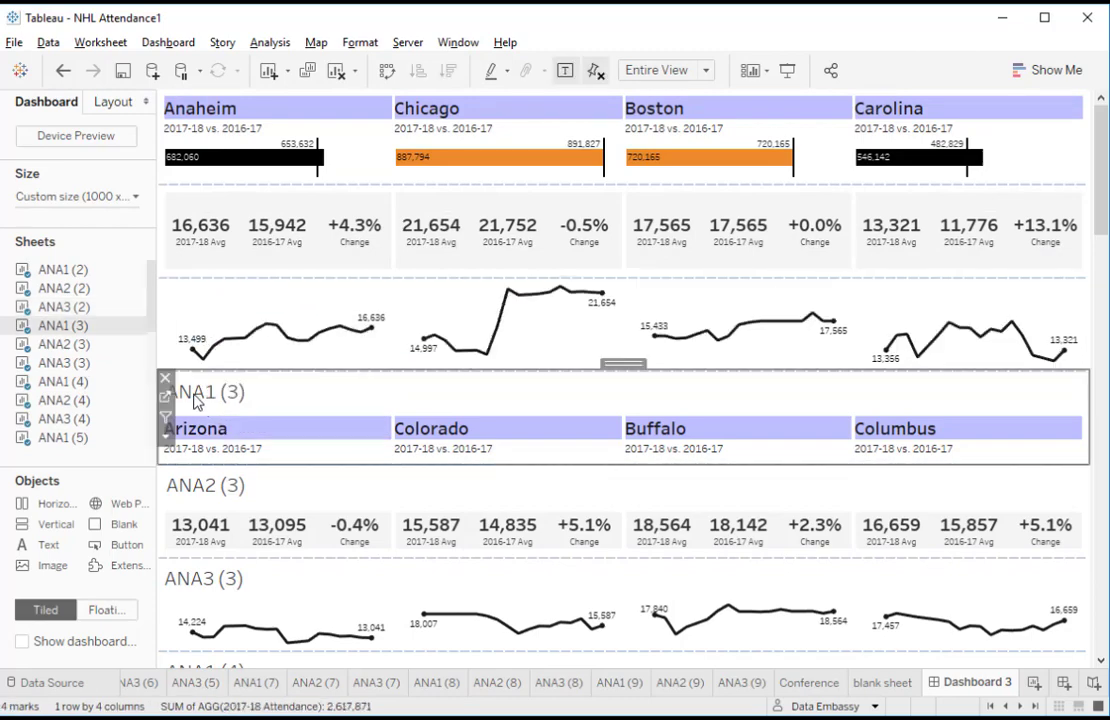
left_click(106, 106)
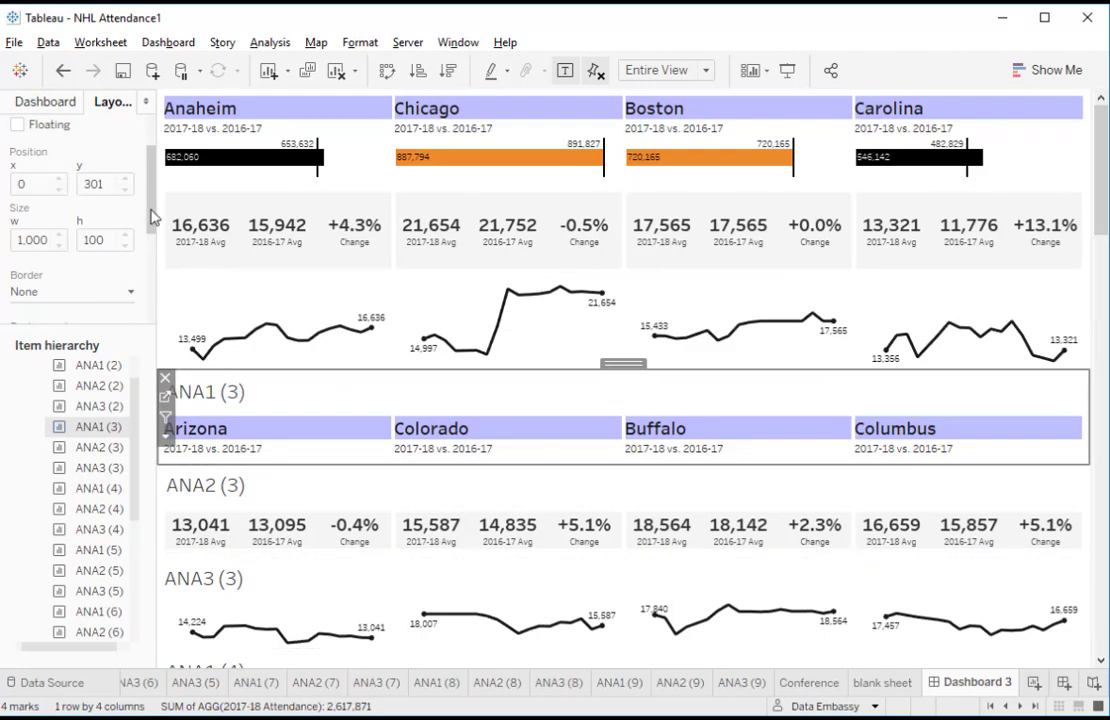
scroll(152, 215, "up", 2)
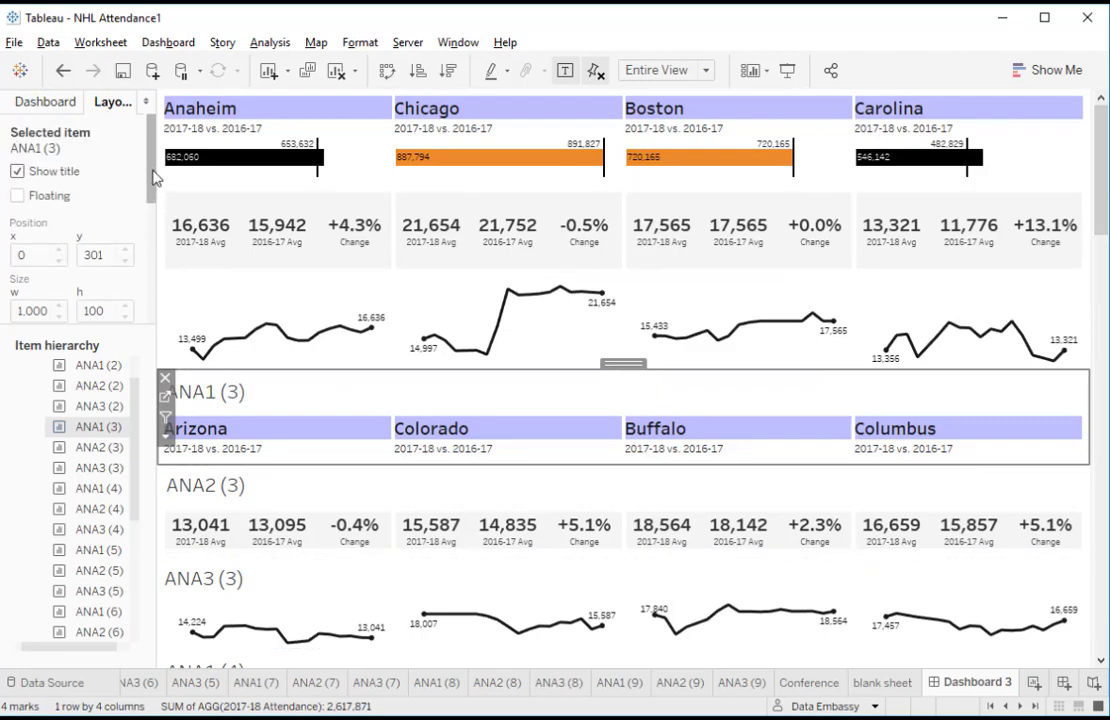
left_click(16, 173)
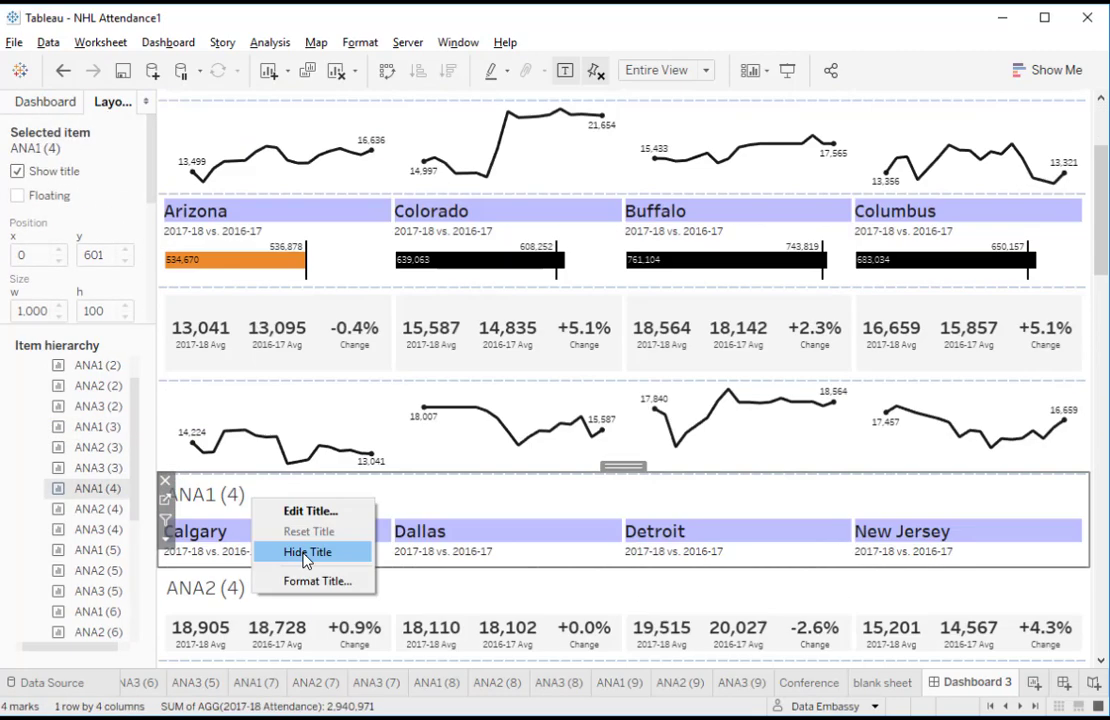
Step: Hide the titles of the worksheets from ANA1 (4) through ANA2 (7)
left_click(306, 560)
right_click(280, 580)
left_click(330, 637)
scroll(985, 444, "down", 1)
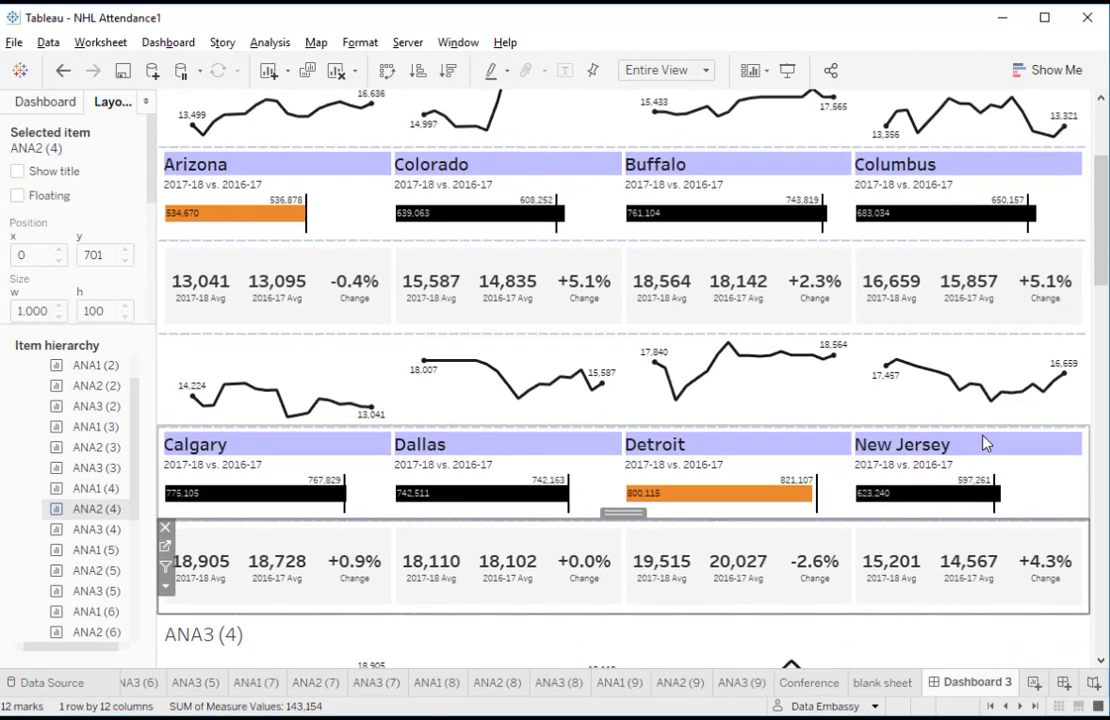
scroll(985, 444, "down", 5)
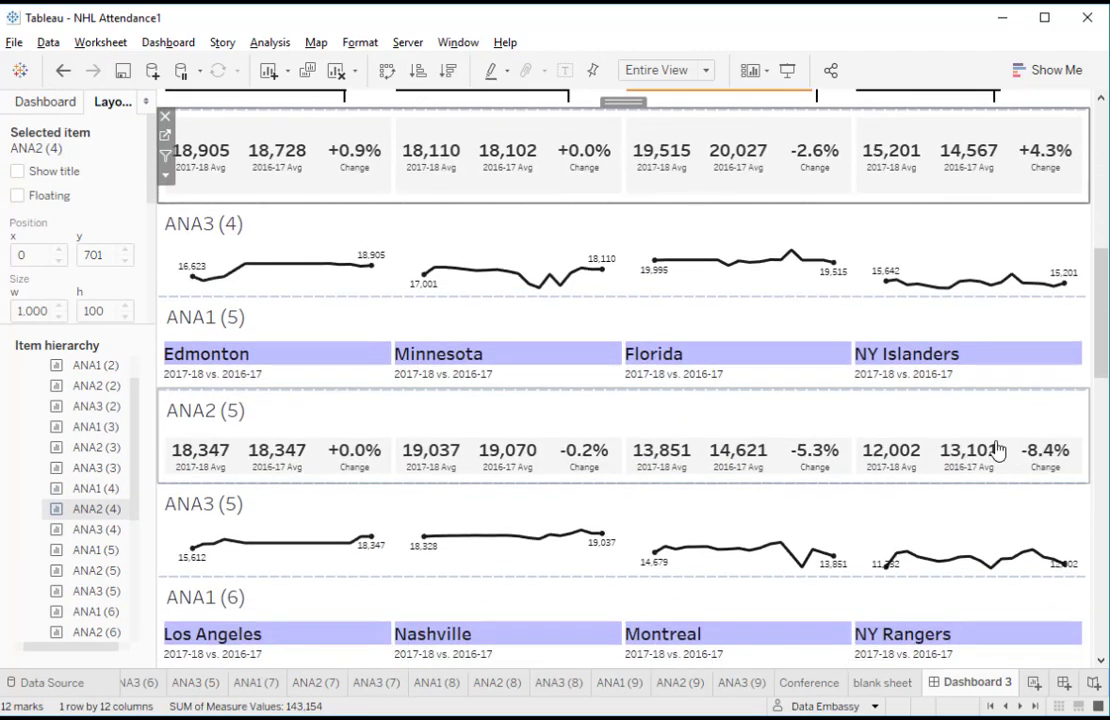
right_click(228, 226)
left_click(268, 280)
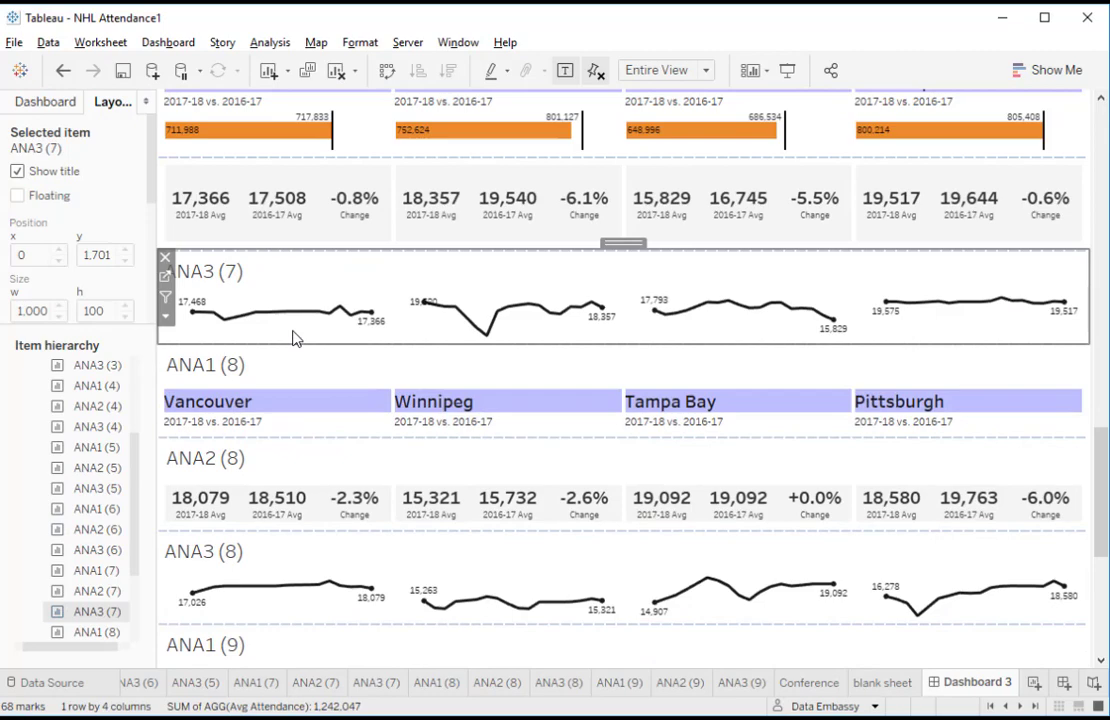
Step: Hide the titles of the worksheets from ANA3 (7) through ANA1 (9)
left_click(248, 386)
scroll(260, 387, "down", 3)
right_click(270, 388)
left_click(336, 443)
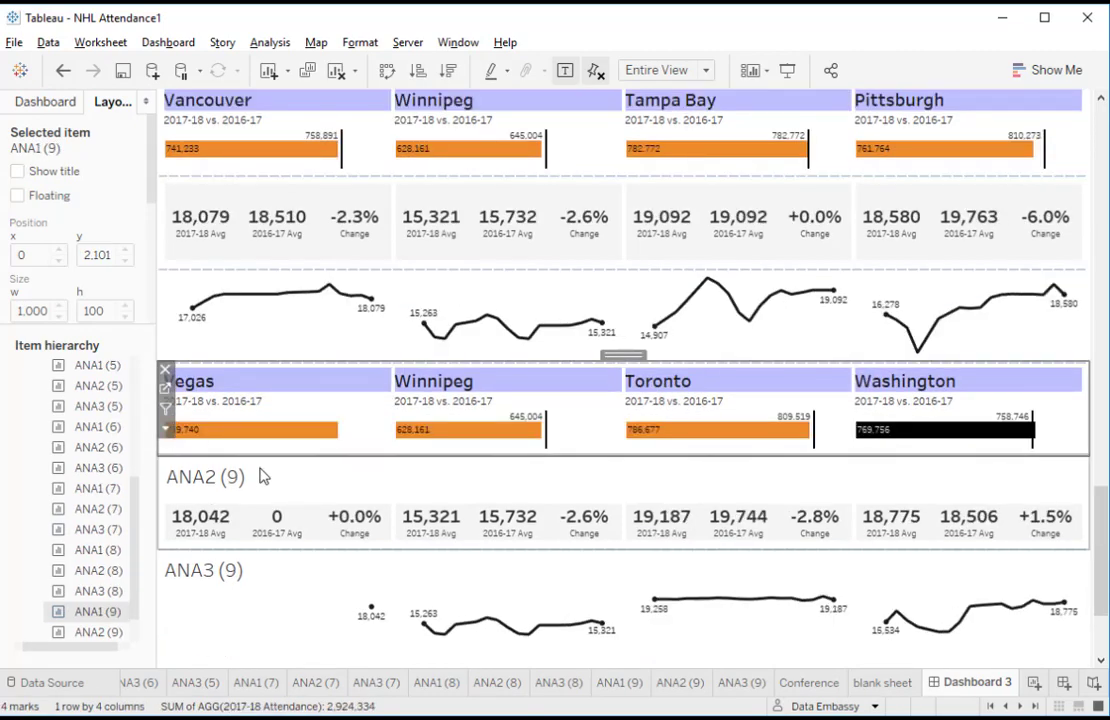
Step: Hide the titles of the last two worksheets, ANA2 (9) and ANA3 (9), and clear the selection
left_click(230, 474)
right_click(272, 481)
left_click(292, 532)
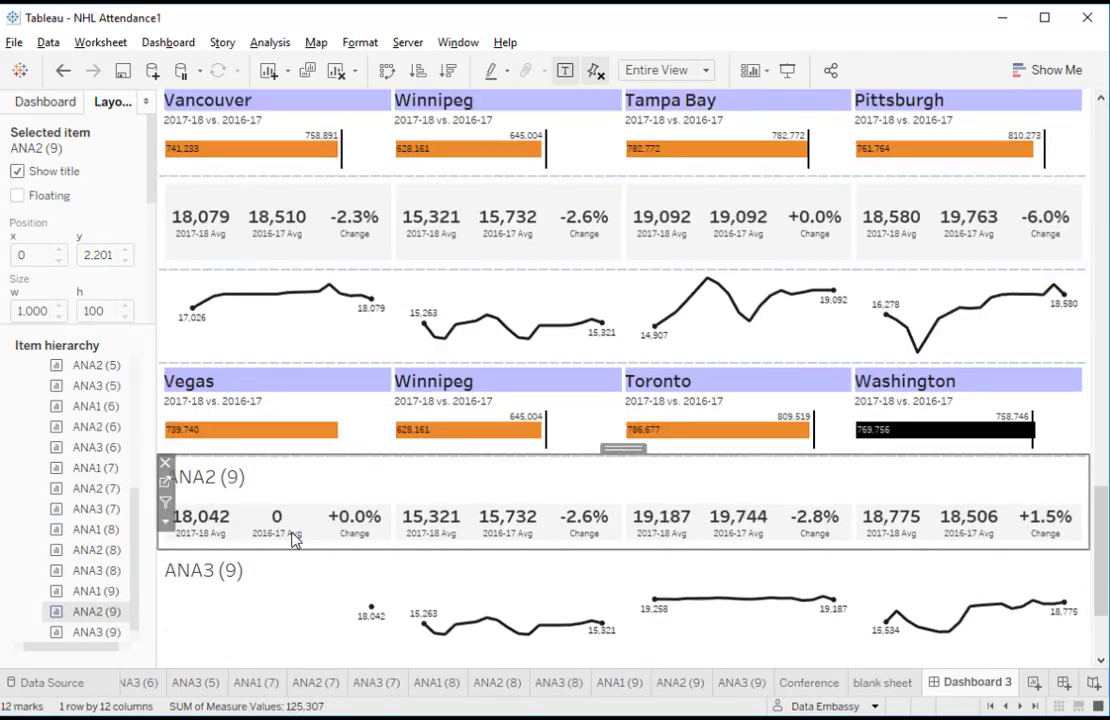
left_click(248, 571)
right_click(251, 575)
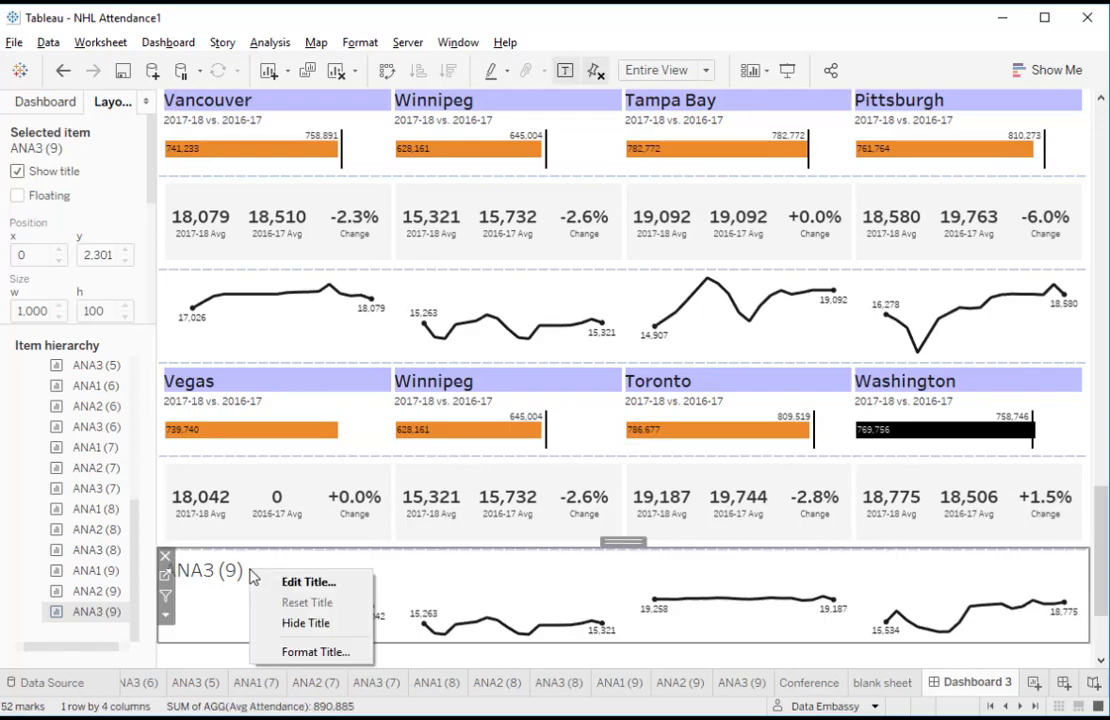
left_click(300, 623)
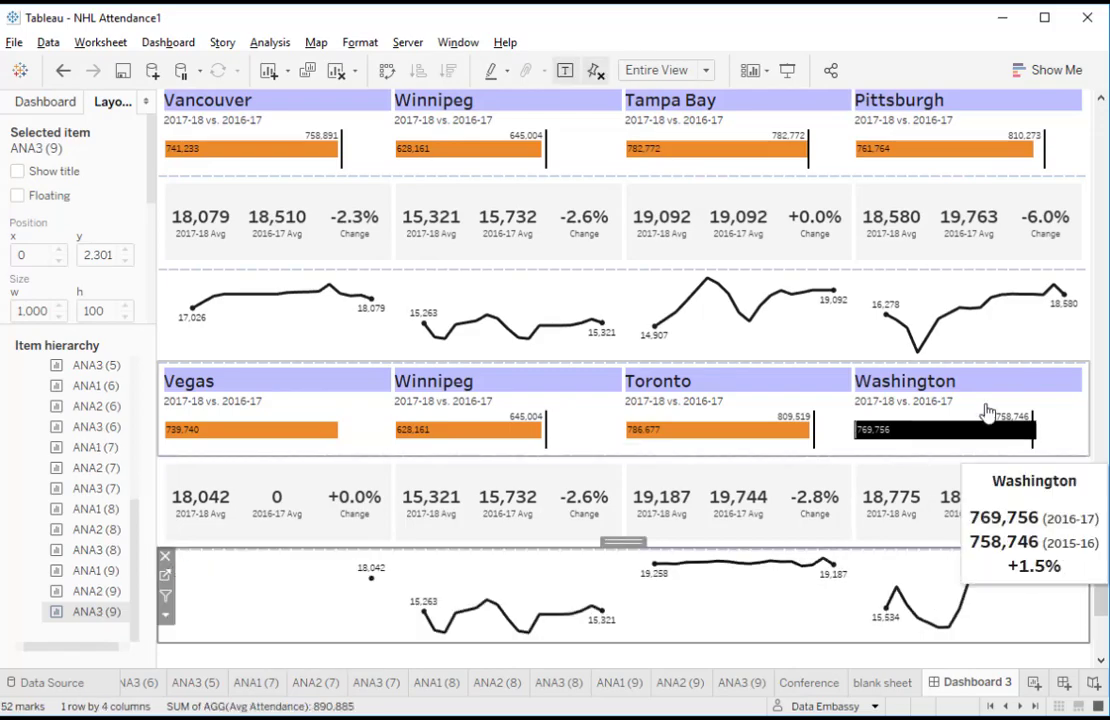
left_click(1062, 668)
Step: Place the blank sheet as a floating object covering the duplicate Winnipeg column between Vegas and Toronto in the last row
left_click_drag(1100, 550, 1103, 608)
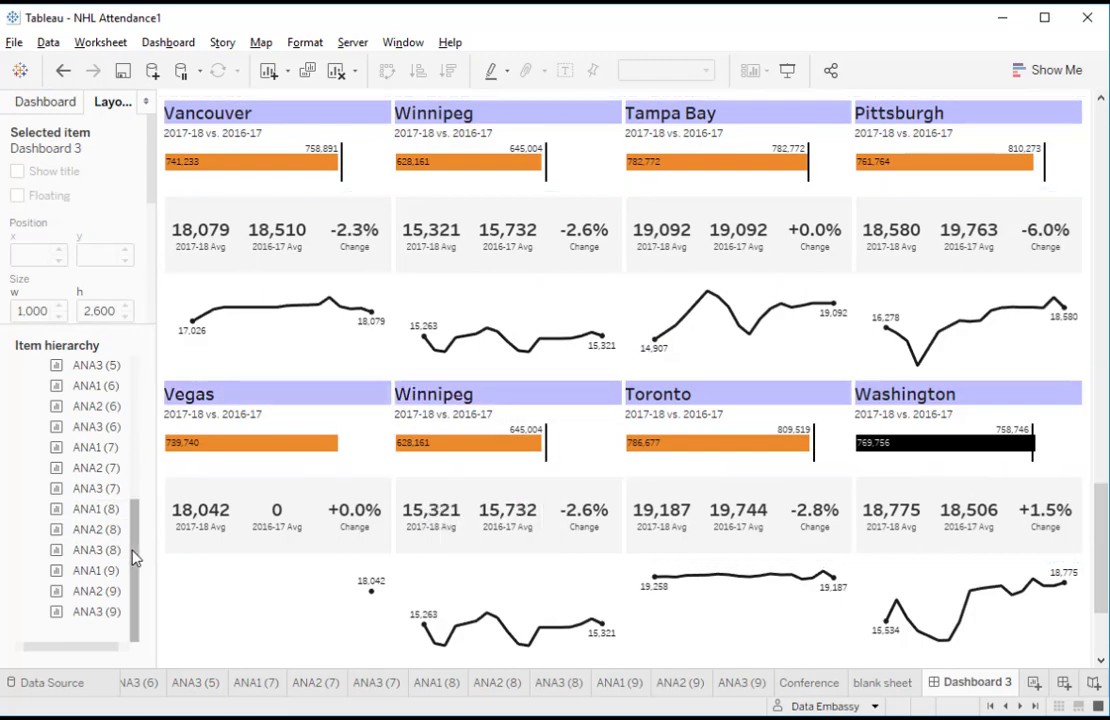
left_click_drag(139, 525, 137, 383)
left_click(46, 102)
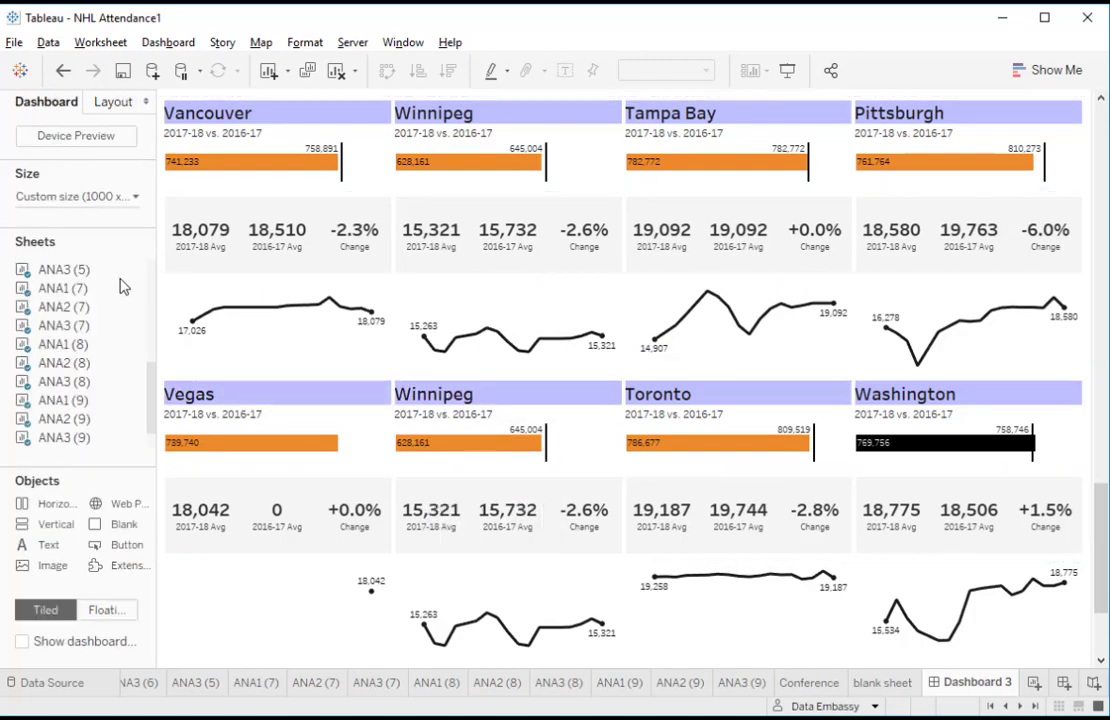
left_click_drag(151, 429, 152, 447)
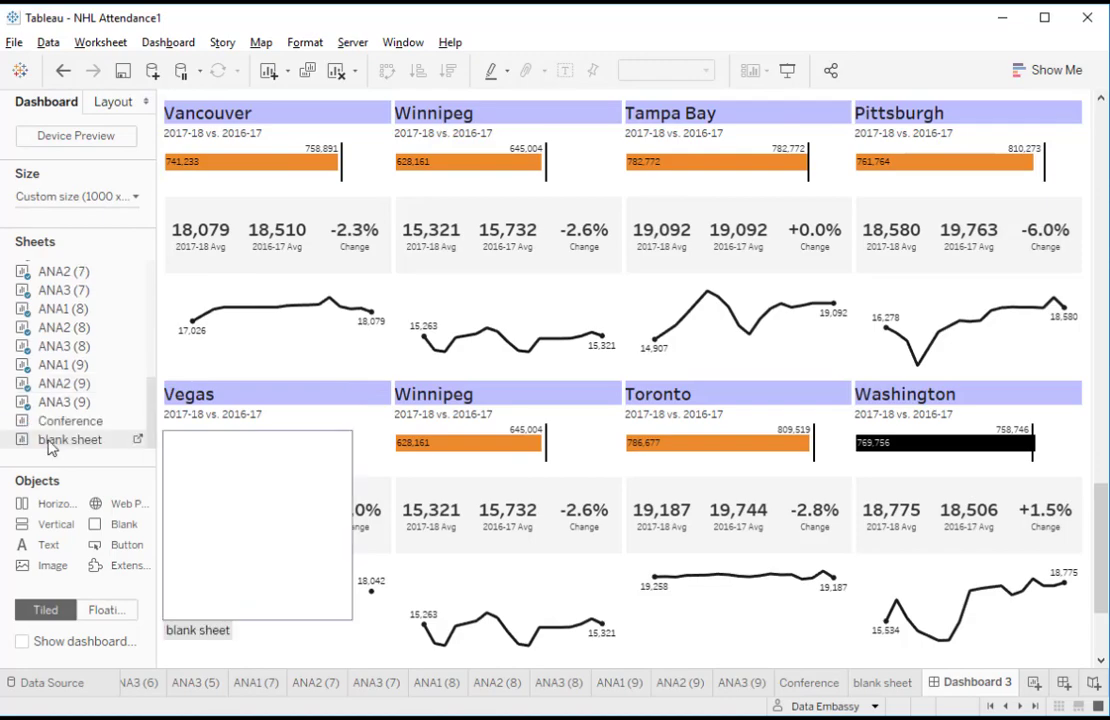
mouse_move(47, 442)
left_mouse_down()
mouse_move(168, 438)
mouse_move(397, 381)
left_mouse_up()
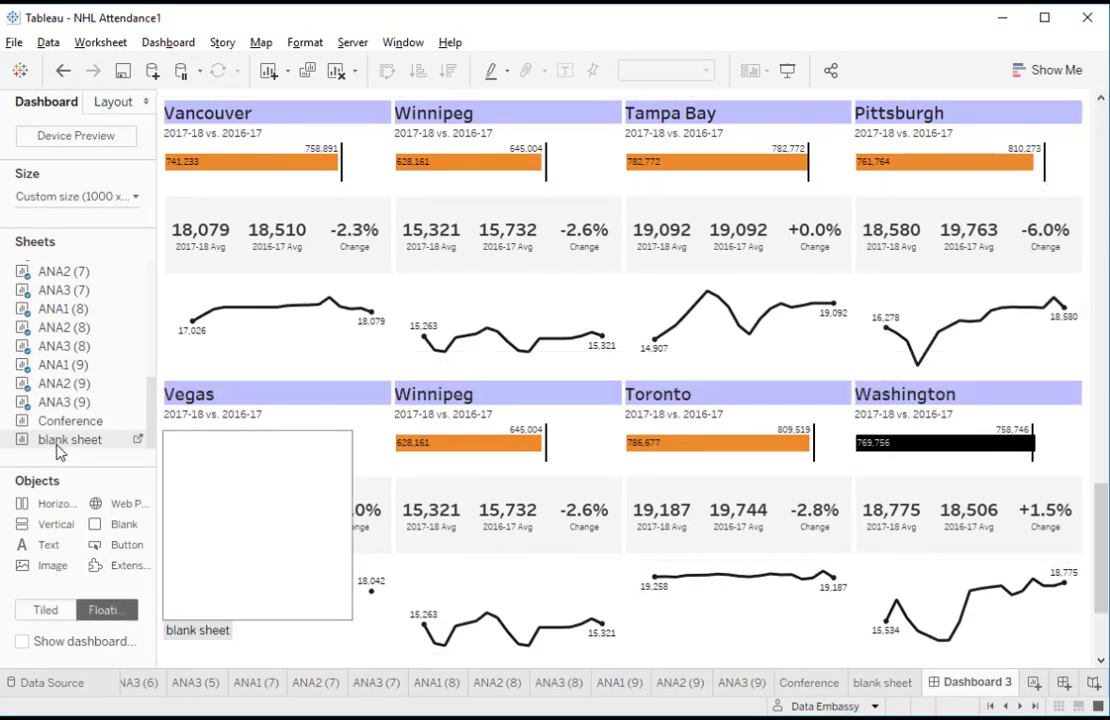
mouse_move(57, 452)
left_mouse_down()
mouse_move(305, 420)
mouse_move(393, 378)
left_mouse_up()
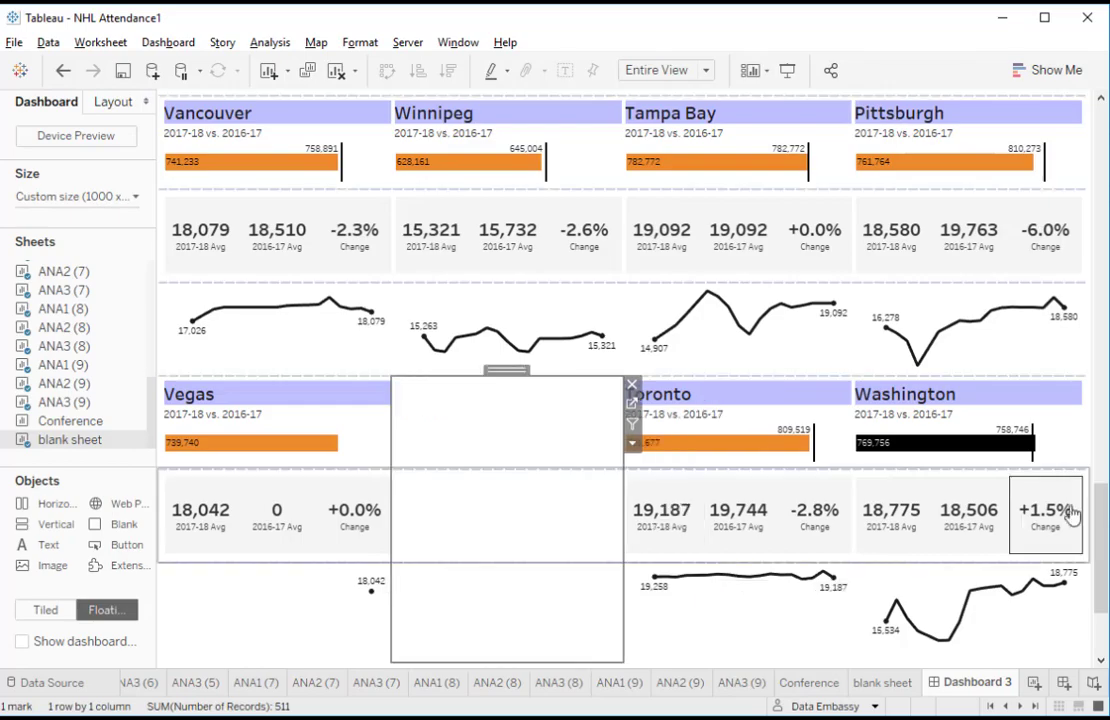
left_click(1060, 572)
left_click_drag(1101, 572, 1102, 203)
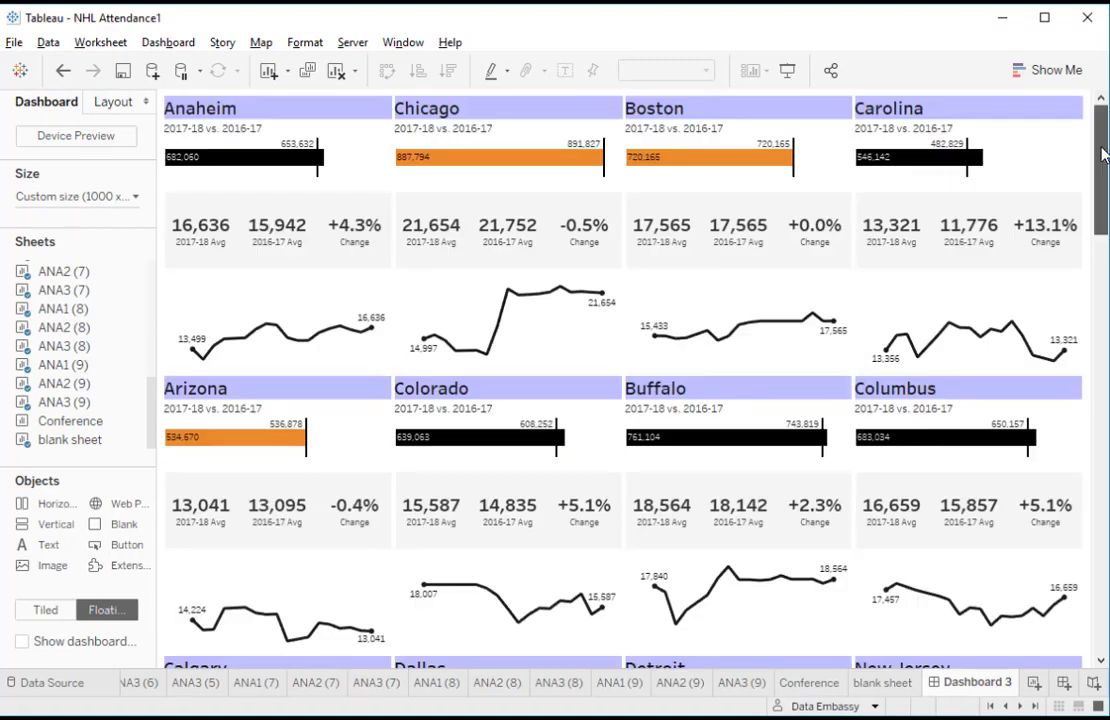
left_click_drag(1104, 153, 1068, 614)
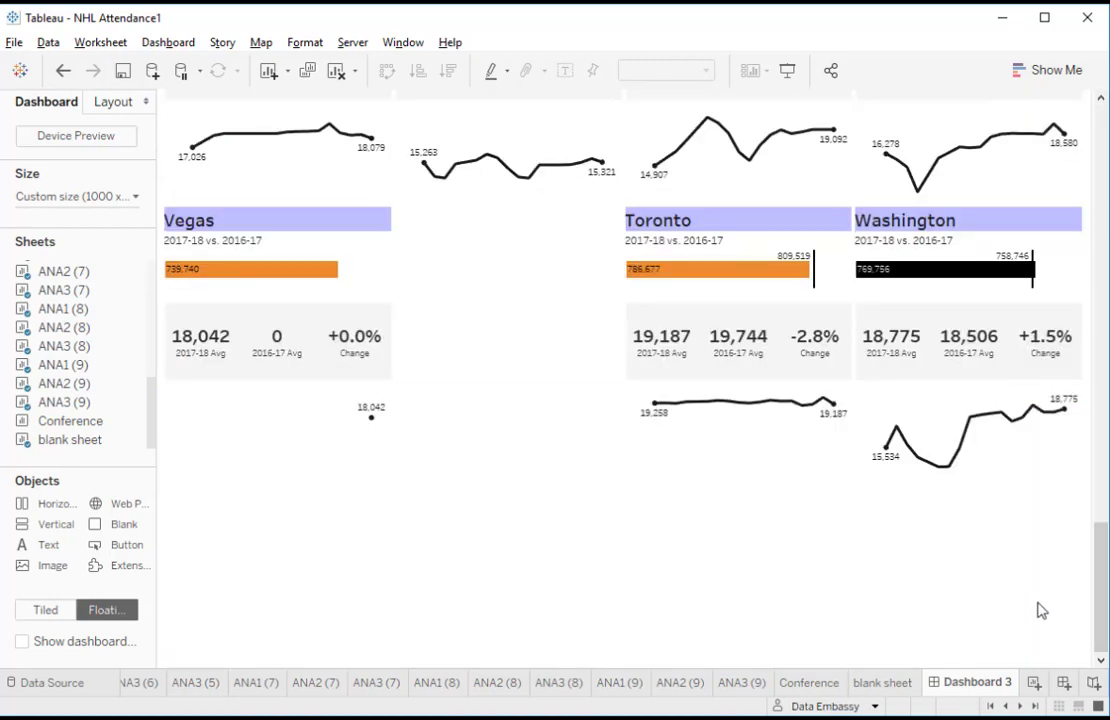
left_click_drag(1101, 600, 1100, 185)
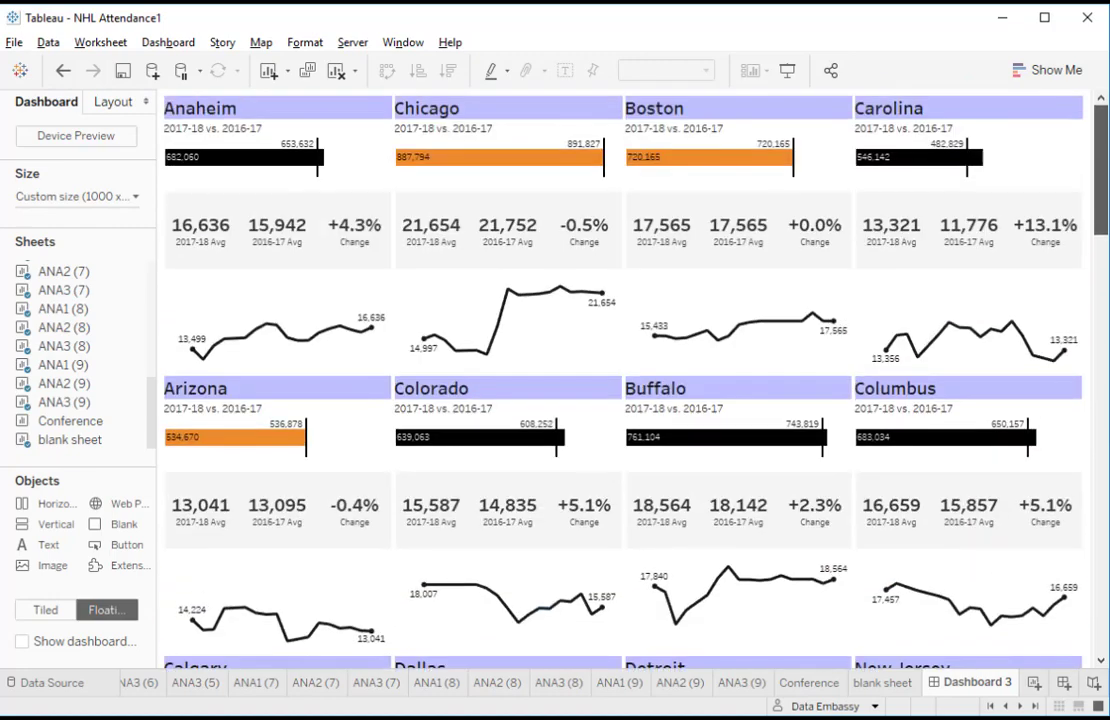